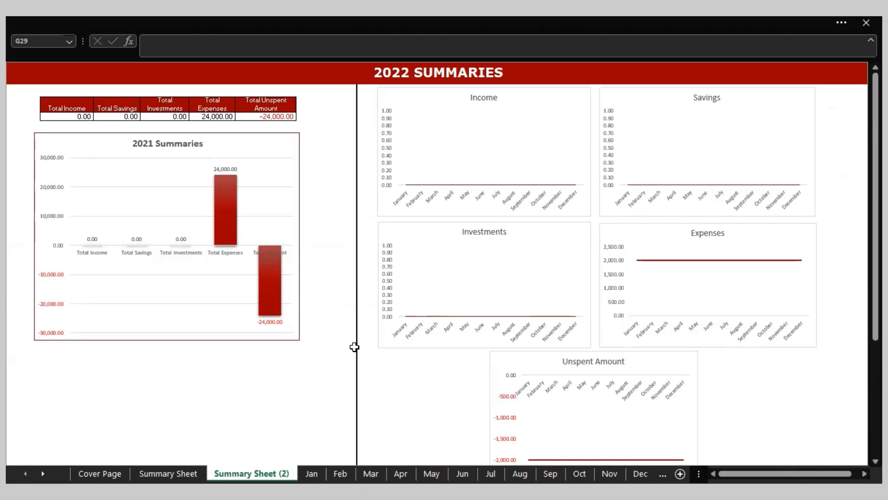
Step: Look over the 2022 summary charts and browse the monthly budget sheets from January through October
scroll(354, 347, down, 10)
scroll(354, 347, up, 10)
key(ctrl+Page_Down)
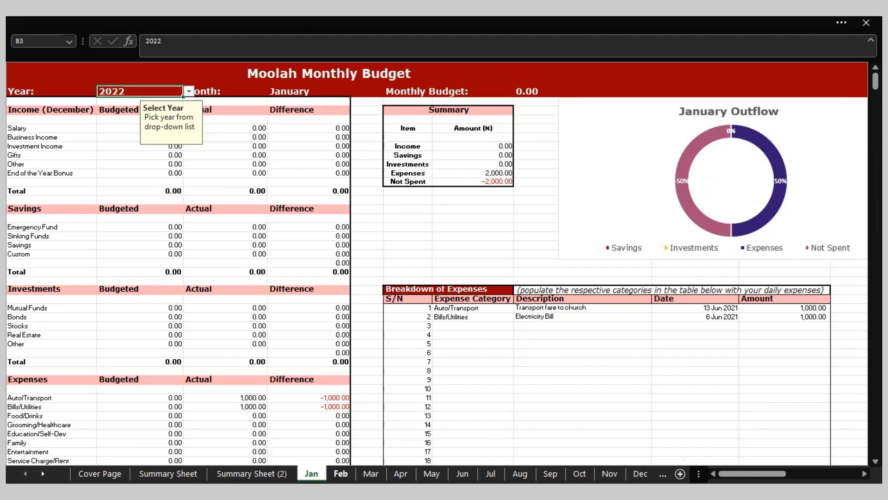
key(ctrl+Page_Down)
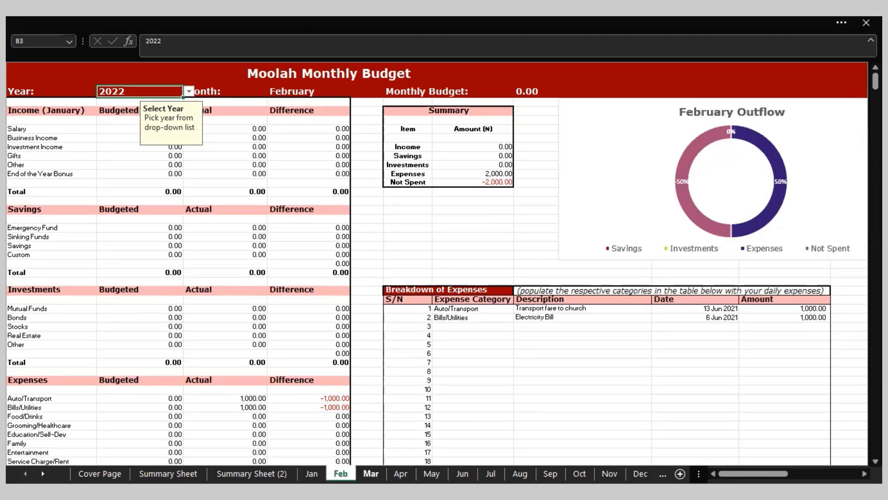
key(ctrl+Page_Down)
key(ctrl+Page_Down)
key(ctrl+Page_Down)
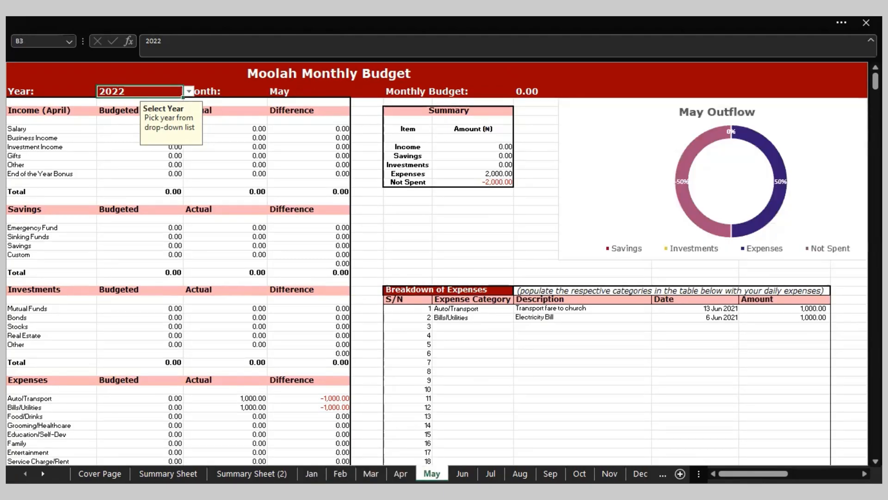
key(ctrl+Page_Down)
key(ctrl+Page_Down)
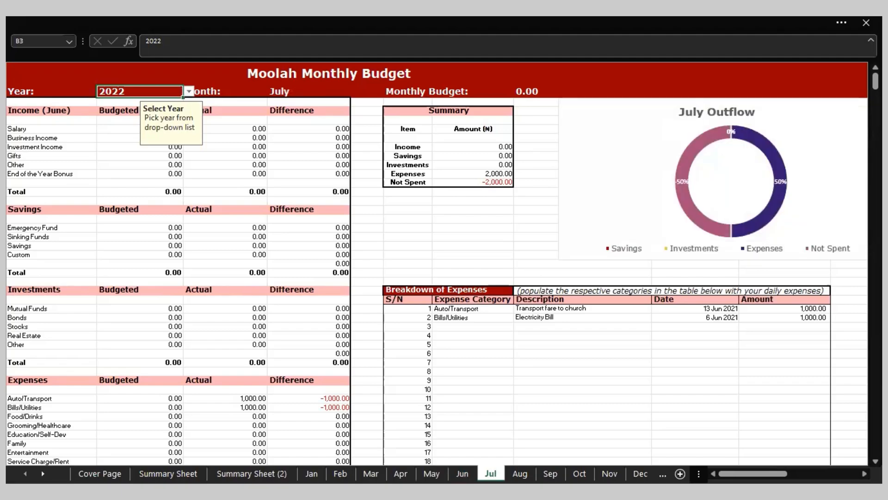
key(ctrl+Page_Down)
key(ctrl+Page_Down)
key(ctrl+Page_Down)
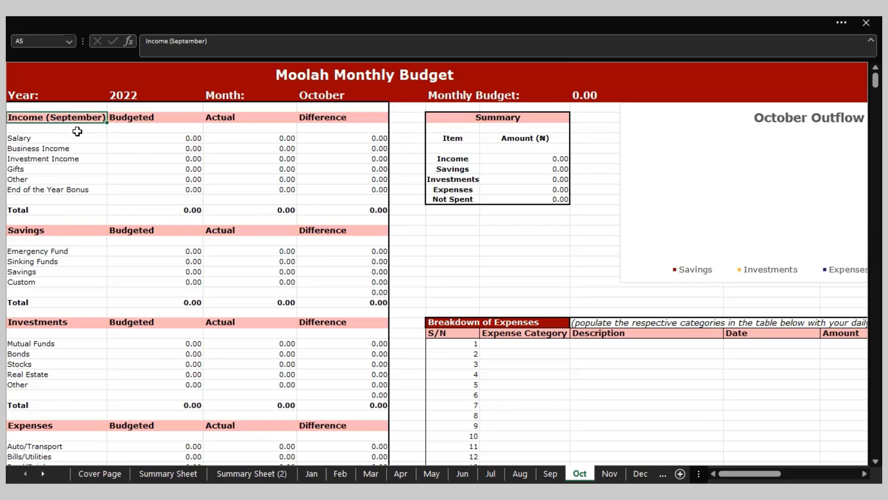
Step: Examine the October sheet's income, savings, investments and expenses sections, its summary, and the Breakdown of Expenses table
click(54, 231)
scroll(60, 241, down, 2)
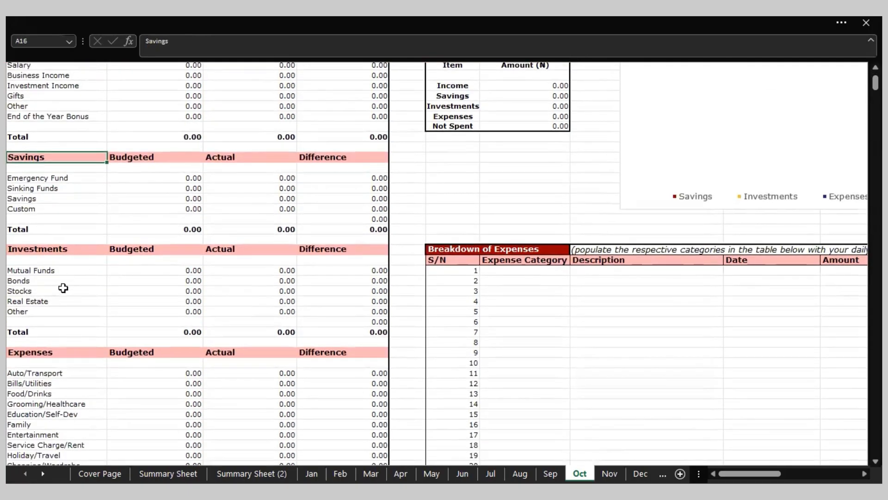
scroll(63, 287, down, 4)
scroll(102, 259, up, 6)
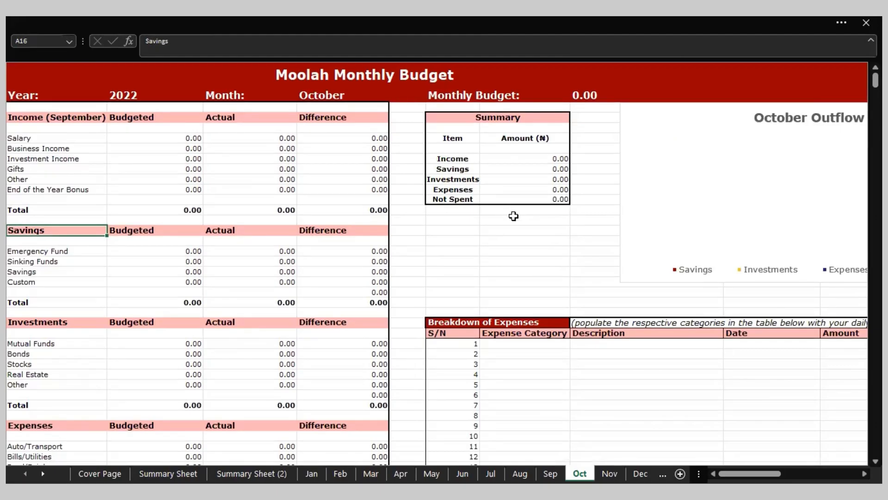
scroll(484, 228, down, 5)
scroll(485, 229, down, 2)
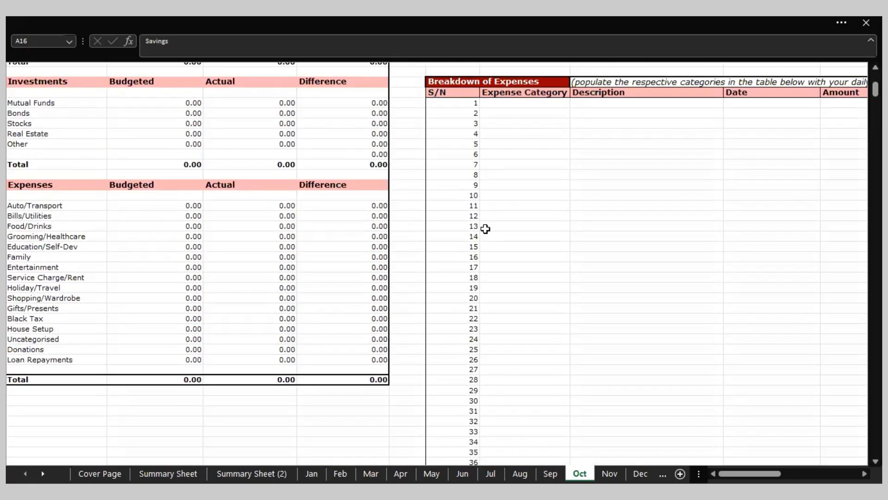
scroll(485, 229, down, 1)
scroll(484, 228, up, 2)
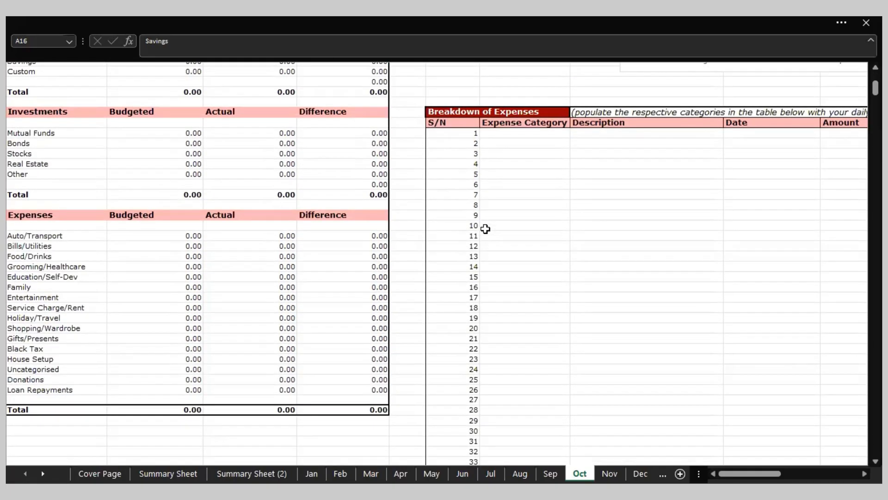
scroll(485, 228, right, 3)
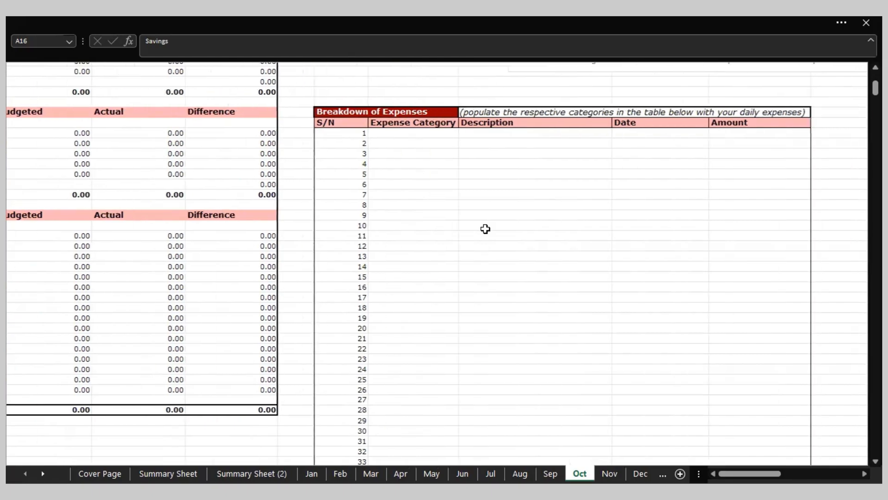
scroll(485, 228, down, 20)
scroll(485, 229, down, 20)
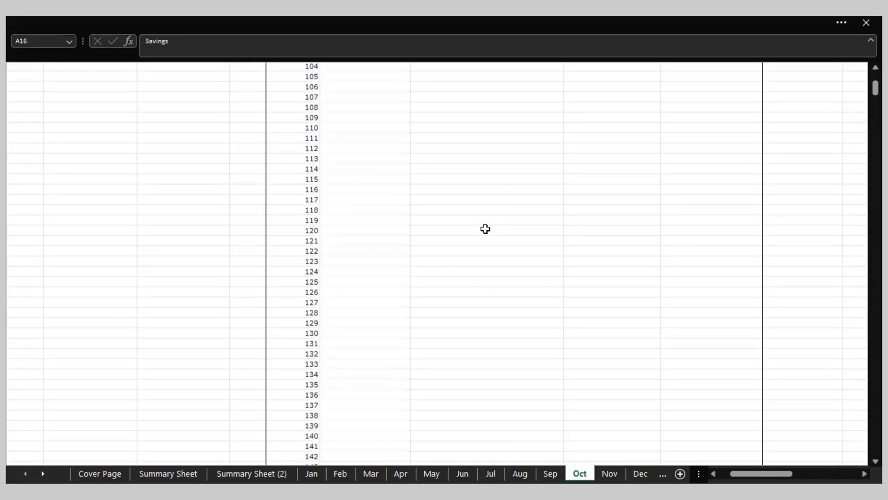
scroll(485, 229, up, 20)
scroll(485, 228, up, 17)
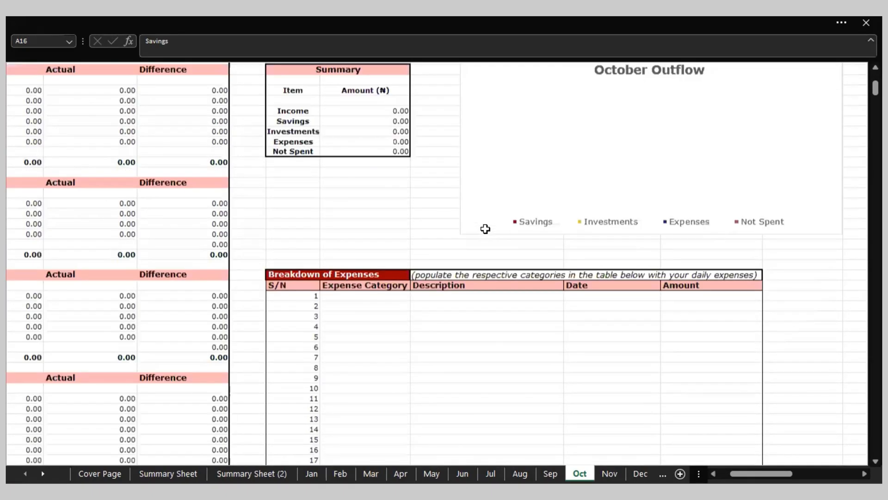
scroll(485, 229, left, 3)
Step: Set both the budgeted and actual Salary income on the October sheet to 300000
click(127, 137)
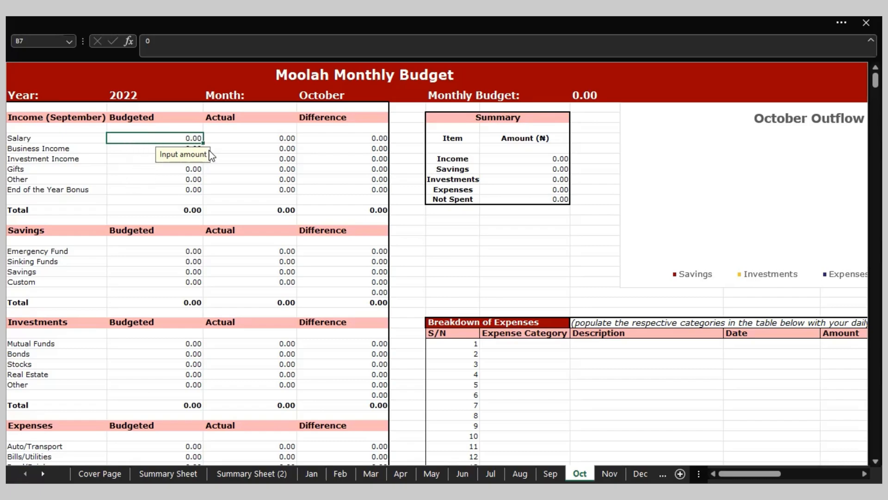
click(248, 136)
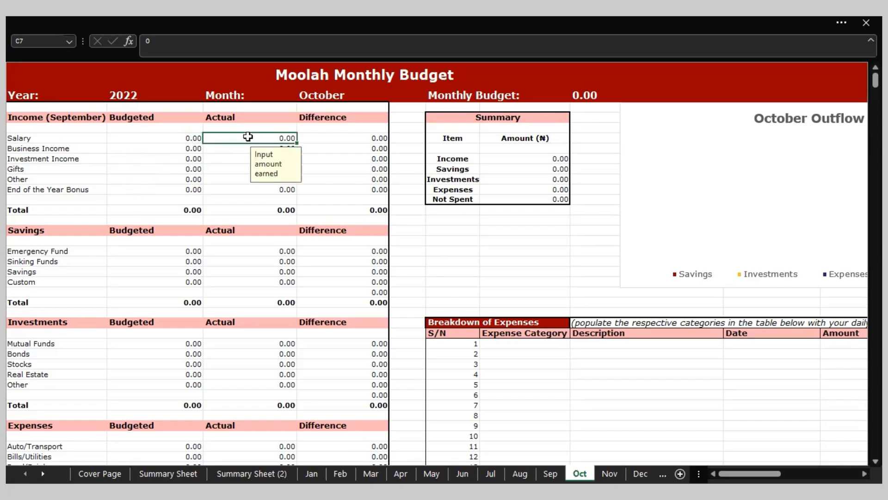
click(162, 139)
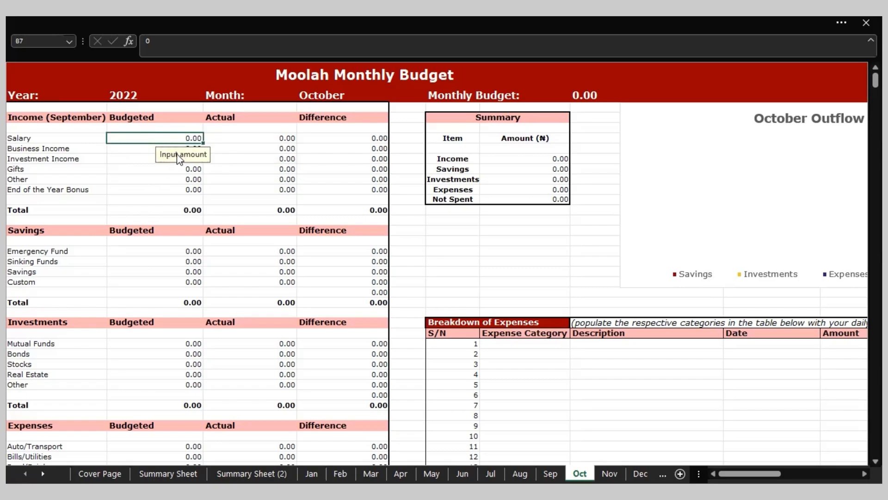
click(251, 137)
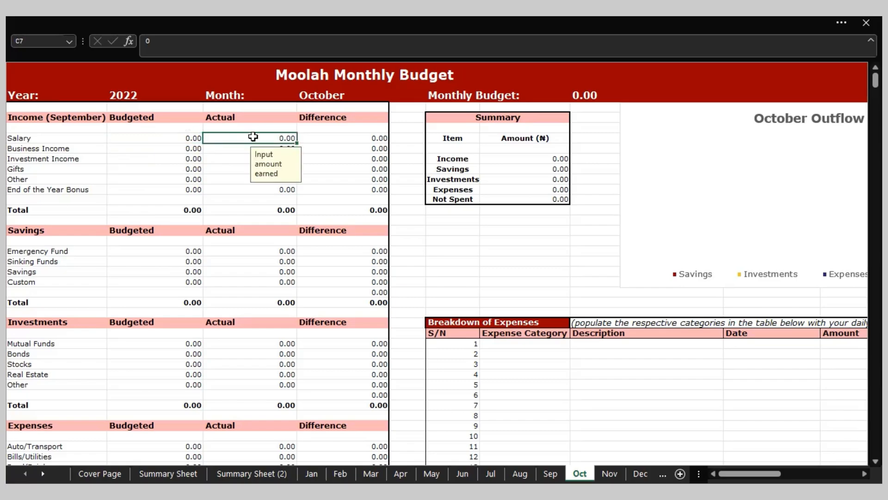
click(166, 139)
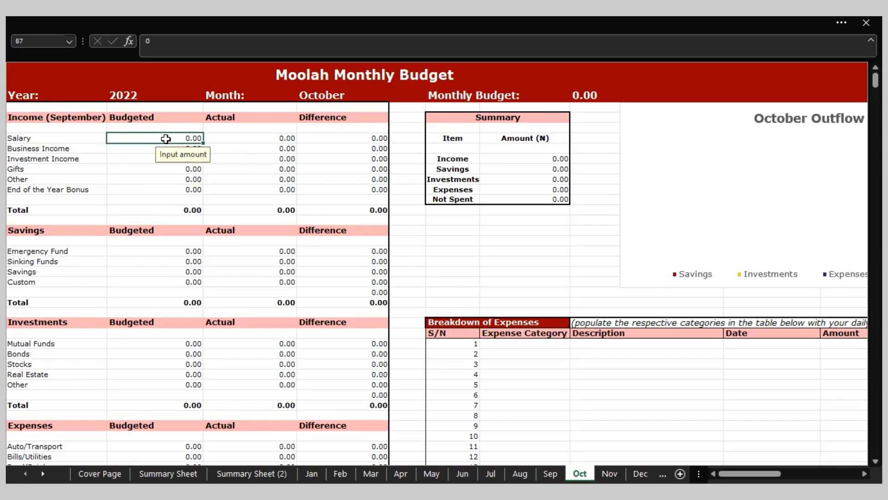
text(300000)
key(Tab)
text(300000)
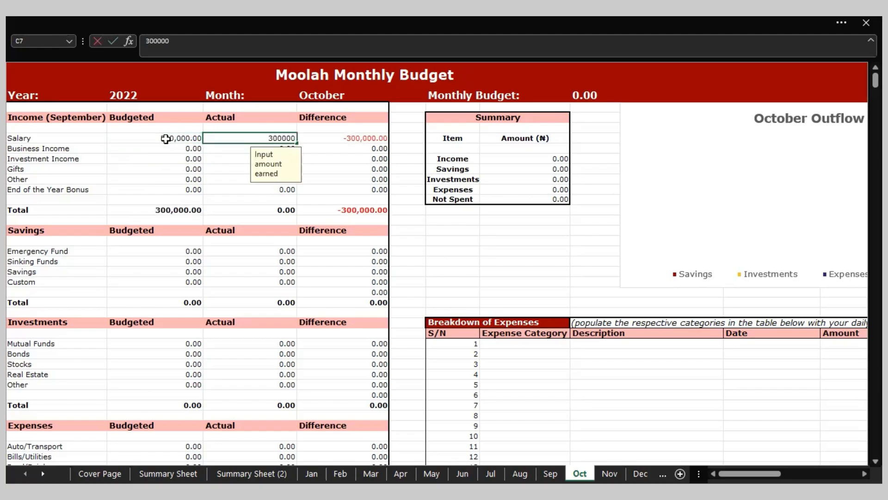
key(Return)
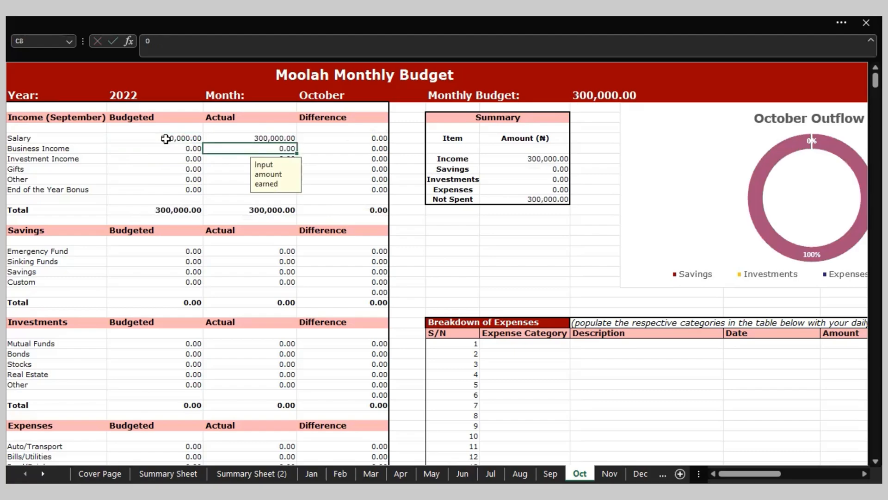
Step: Set the October Business Income to 100000 budgeted and 50000 actual
click(160, 149)
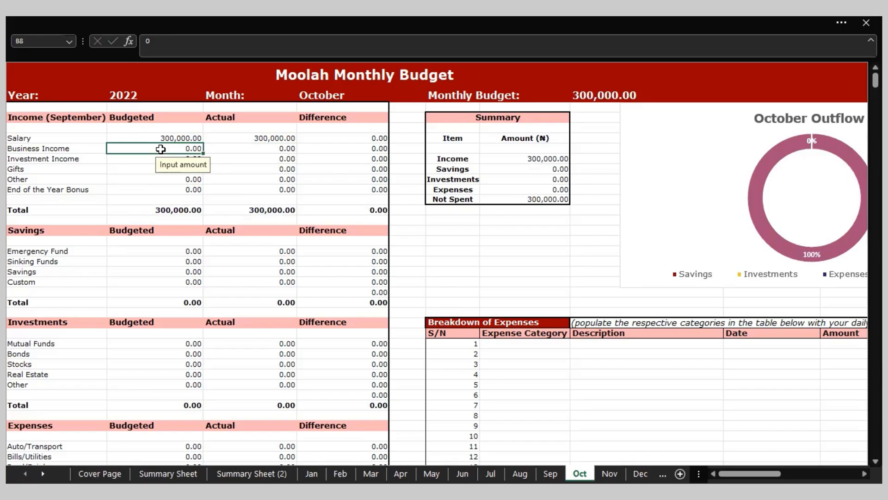
text(100000)
key(Tab)
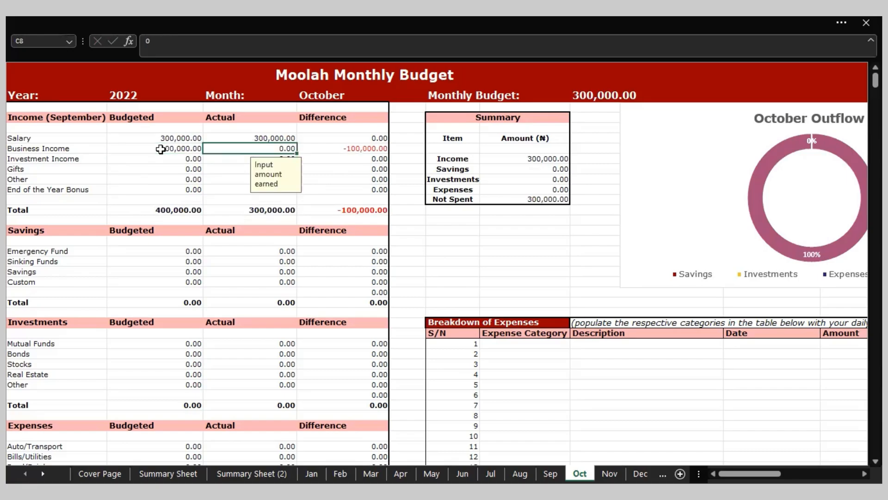
text(50000)
key(Return)
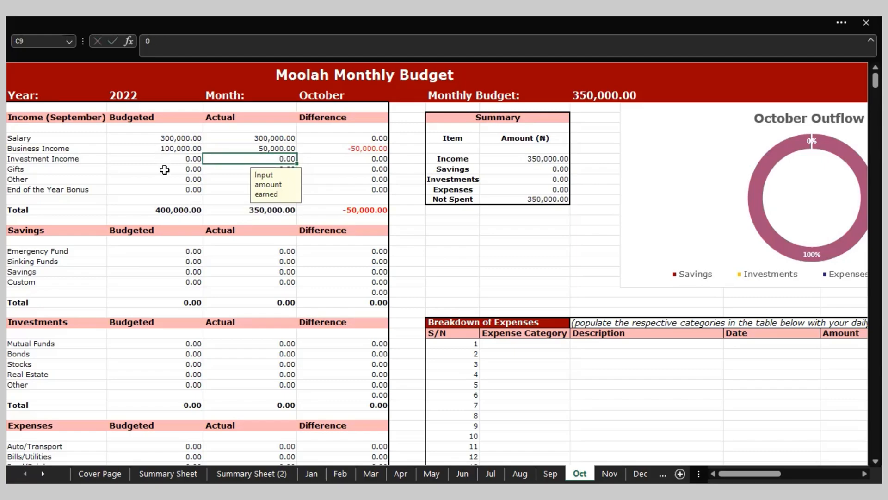
Step: Set the actual Other income to 20000 and inspect the formulas for total actual income, summary Income and Salary difference
click(223, 180)
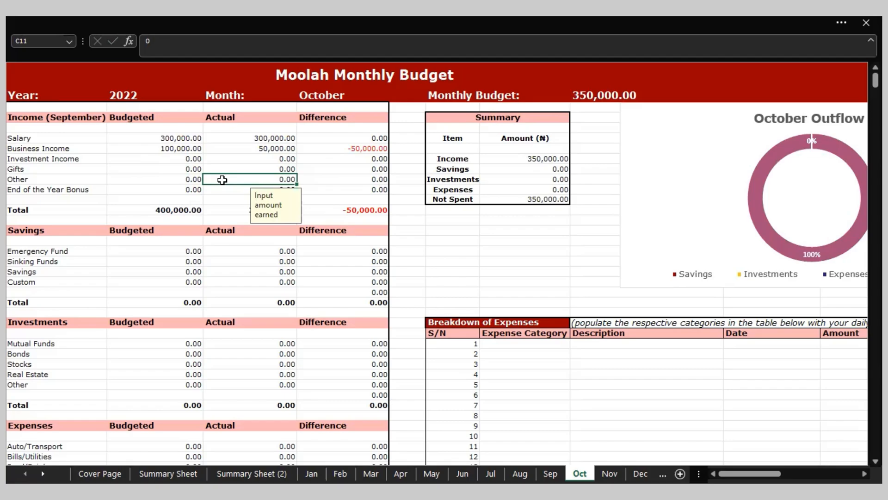
text(20000)
key(Return)
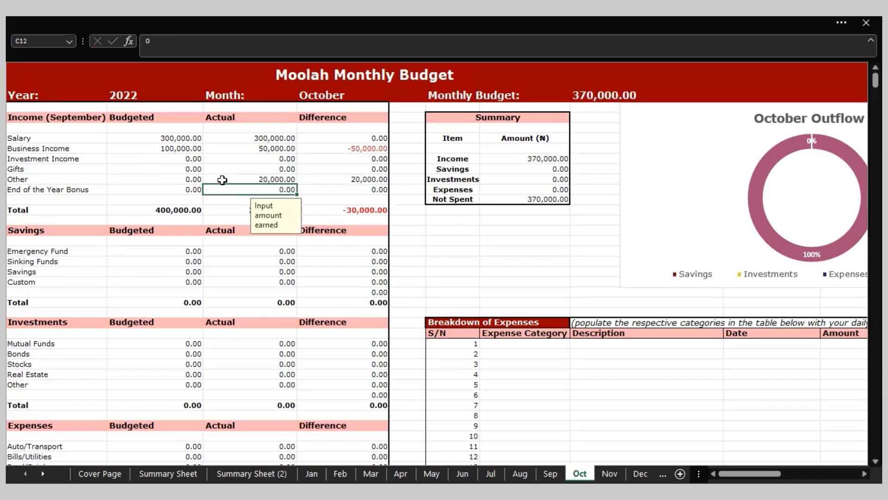
click(234, 211)
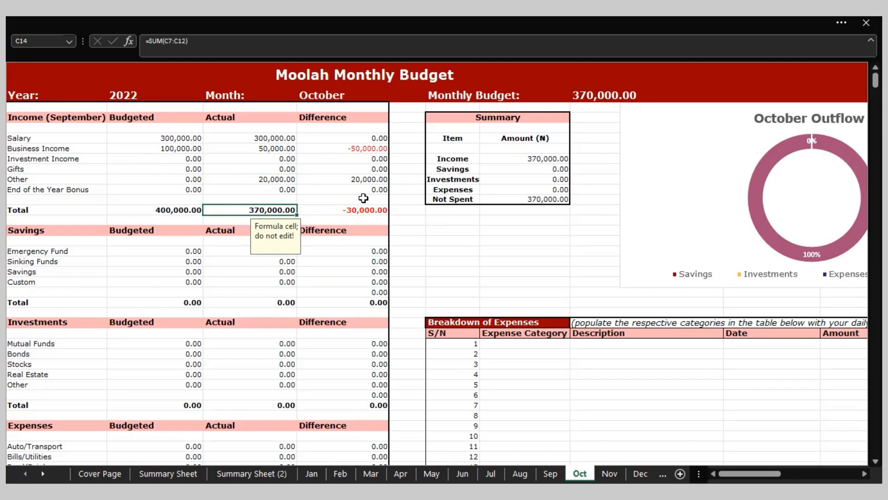
click(521, 158)
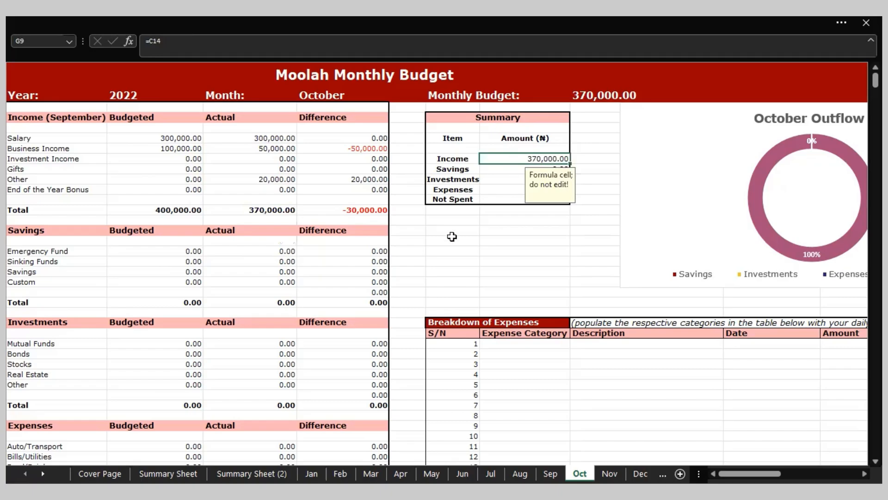
click(317, 137)
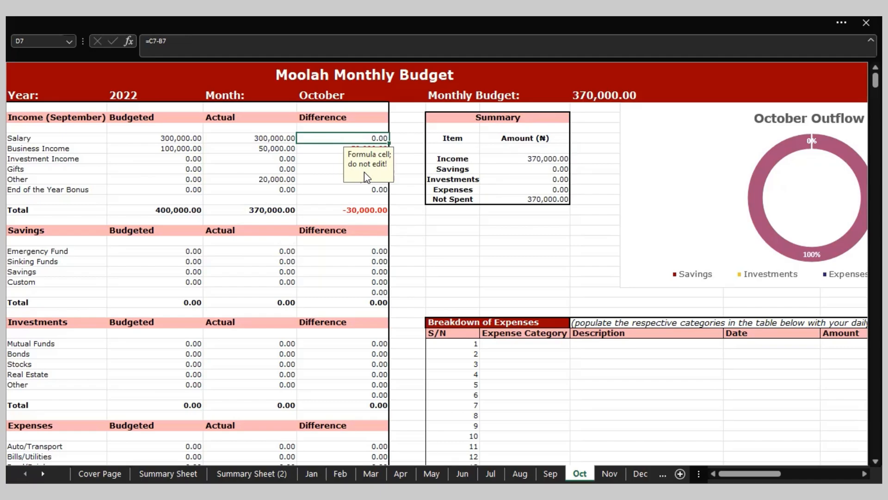
Step: Enter October's actual savings as 20000 for Emergency Fund and 40,000 for Sinking Funds
scroll(367, 177, down, 2)
click(90, 170)
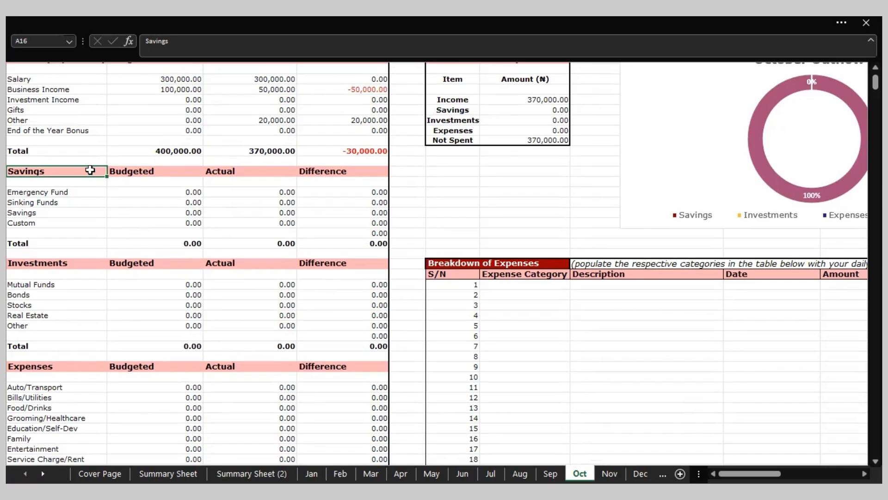
click(237, 191)
text(20000)
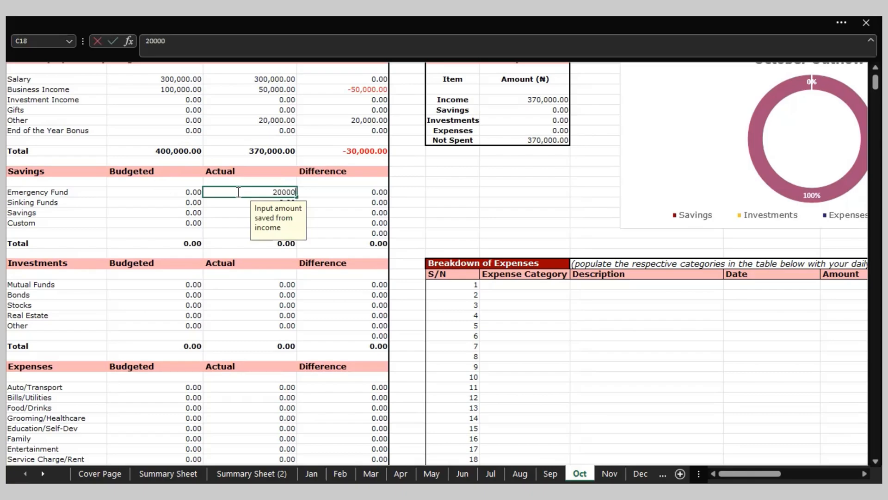
key(Return)
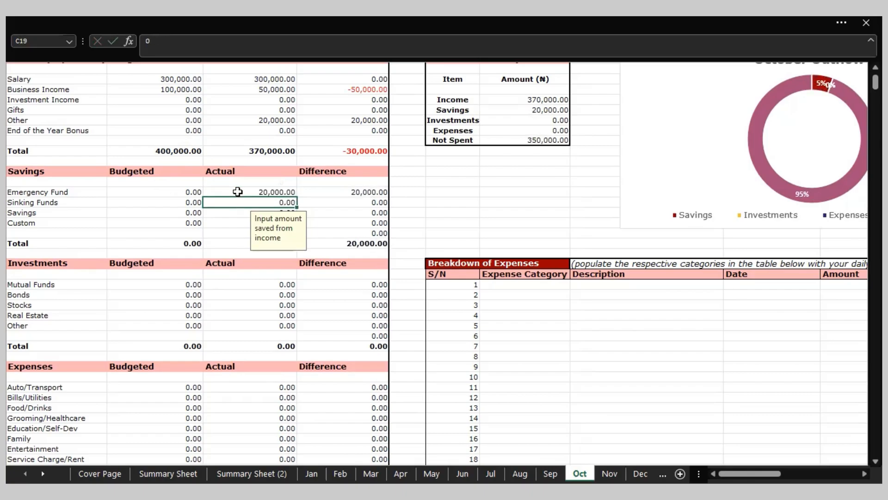
text(40,000)
key(Return)
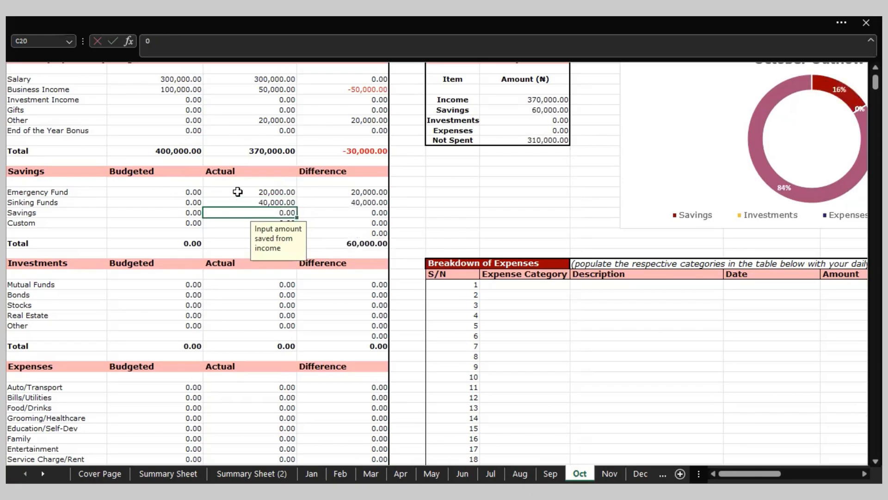
Step: Check the October summary and set the actual Mutual Funds investment to 10000
scroll(238, 192, up, 2)
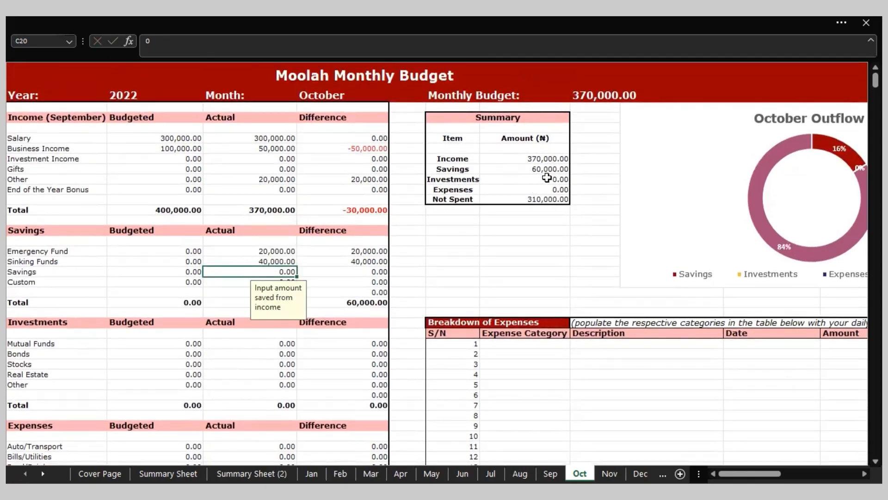
scroll(109, 276, down, 3)
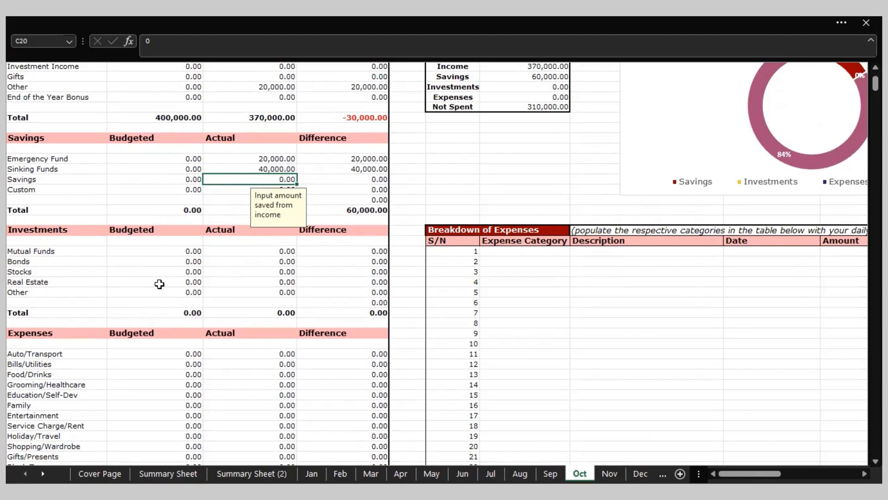
click(237, 253)
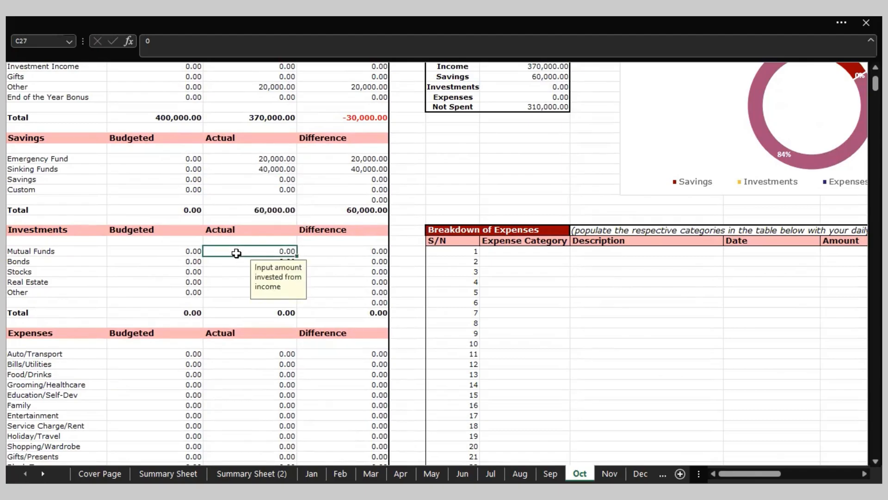
text(10000)
key(Return)
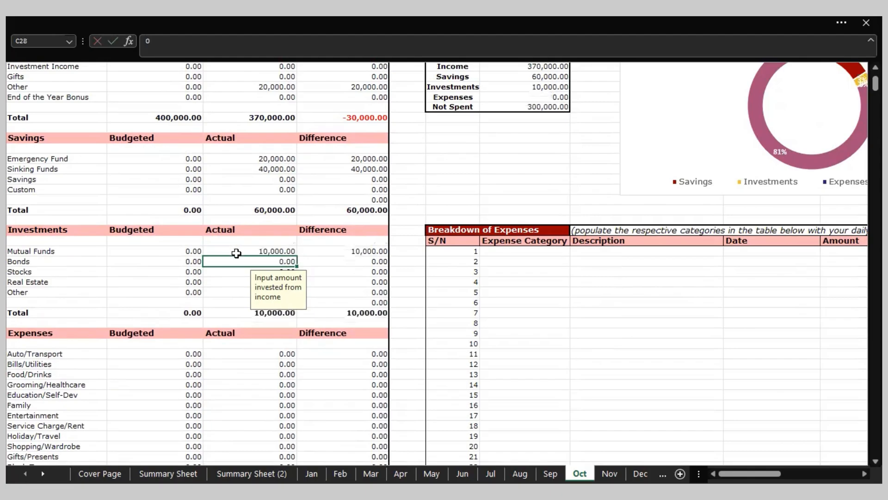
Step: Set the actual Bonds investment to 50000 and inspect the summary formulas for Income, Savings, Investments, Expenses and Not Spent
text(50000)
key(Return)
scroll(474, 161, up, 2)
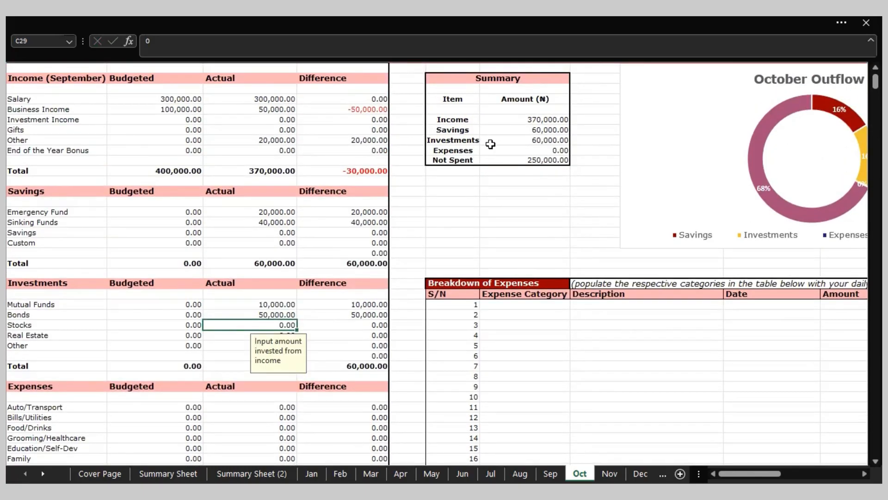
click(525, 119)
click(513, 132)
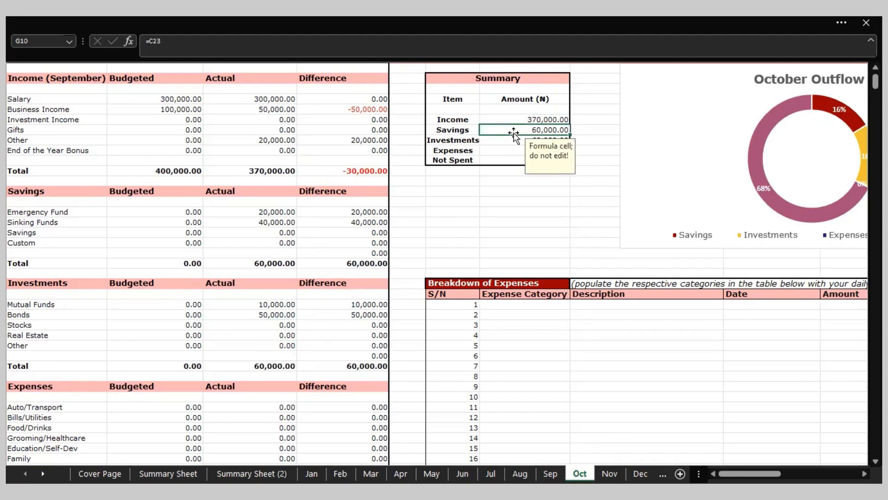
click(505, 140)
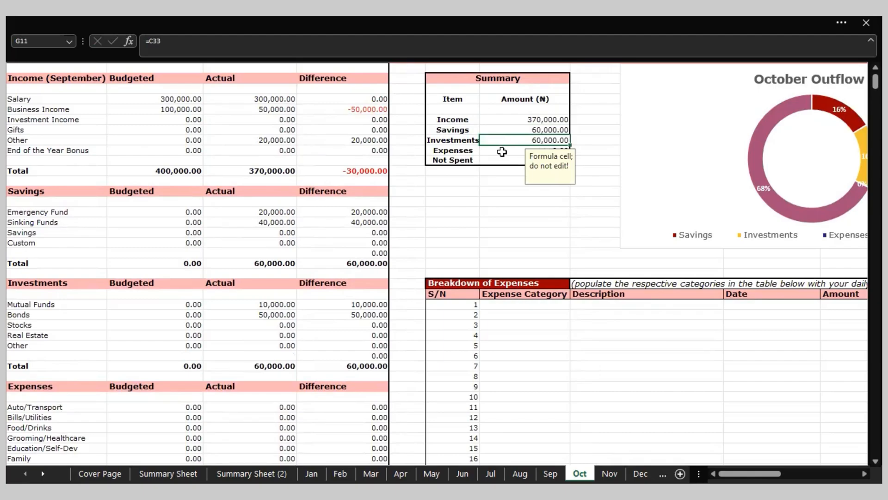
click(502, 151)
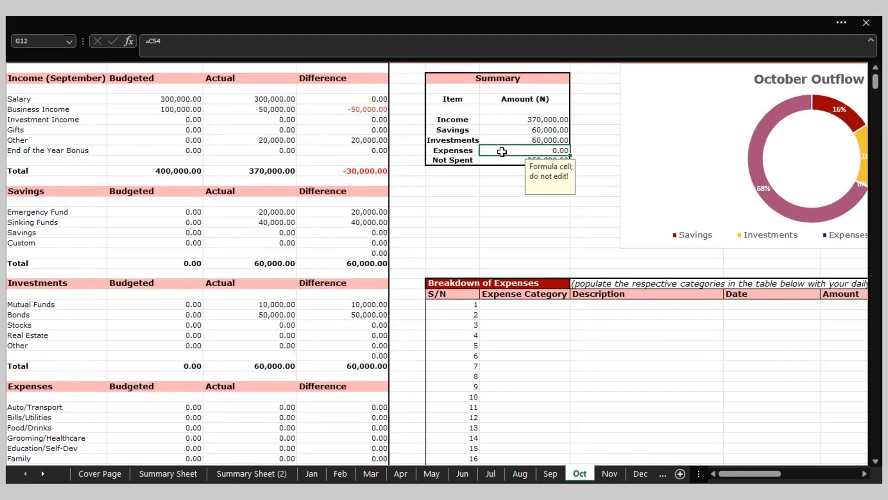
click(498, 161)
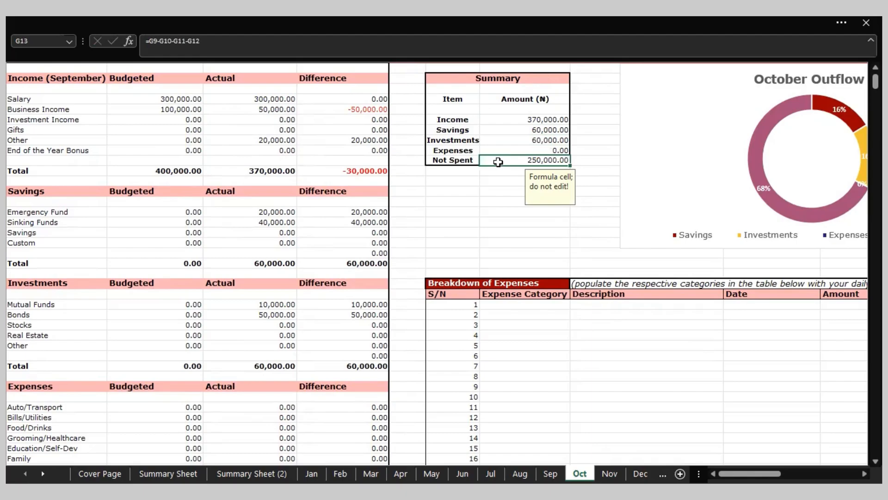
Step: Review the October Expenses section headings and set the budgeted Auto/Transport expense to 50000
scroll(170, 235, down, 6)
click(170, 235)
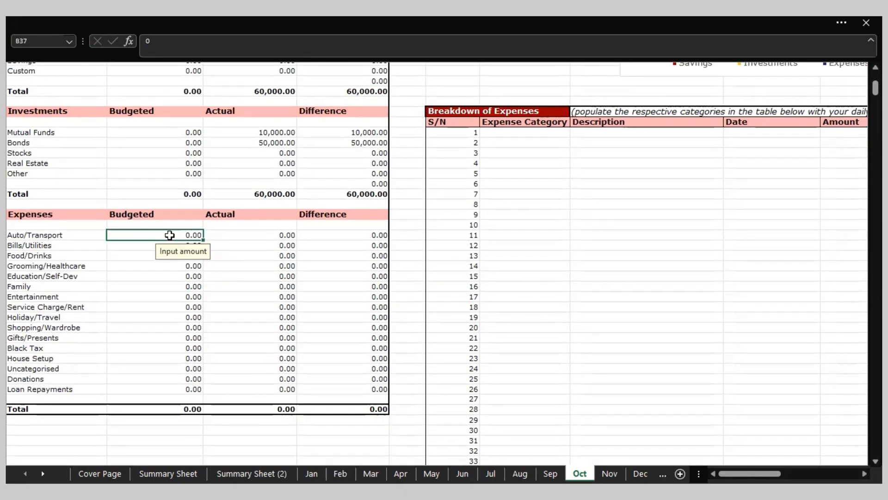
click(73, 215)
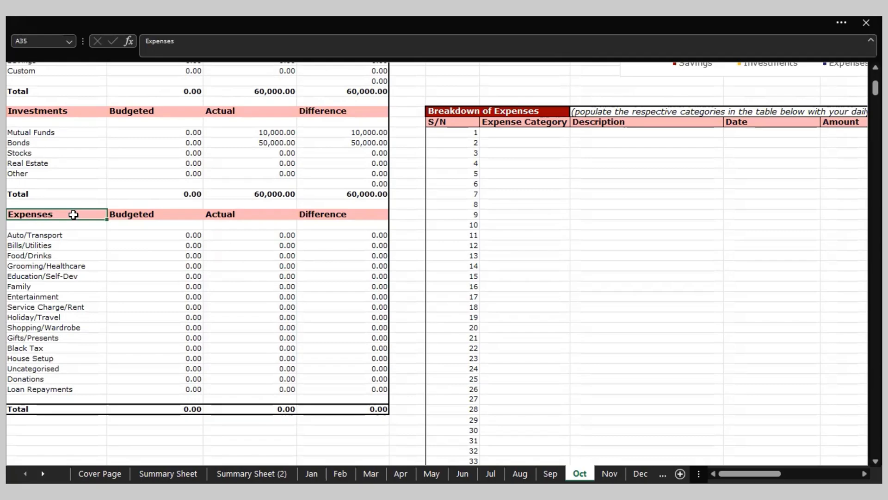
click(225, 216)
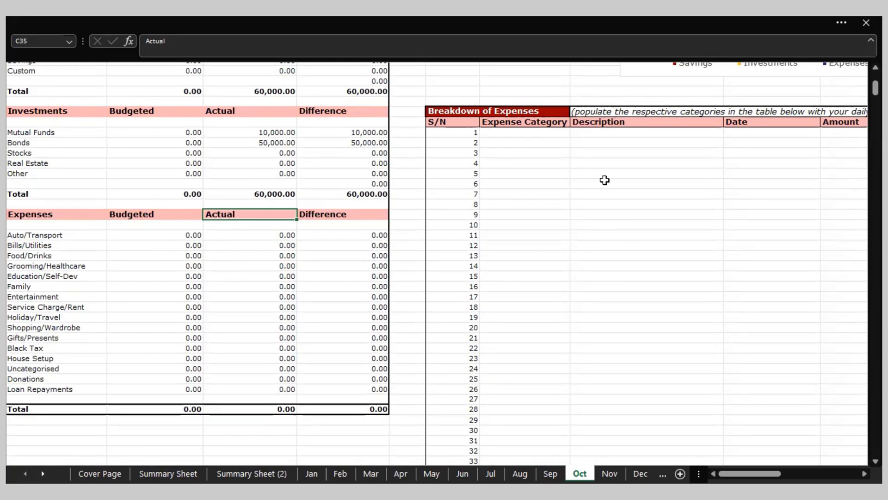
click(165, 237)
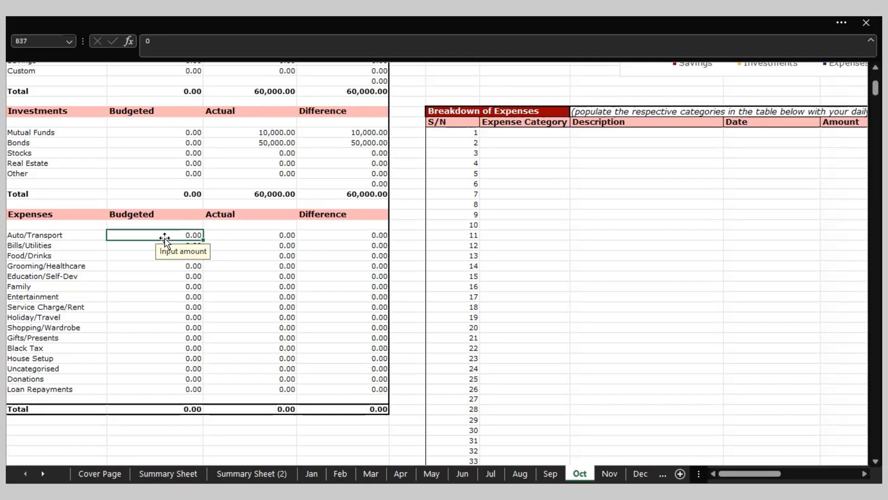
text(50000)
key(Return)
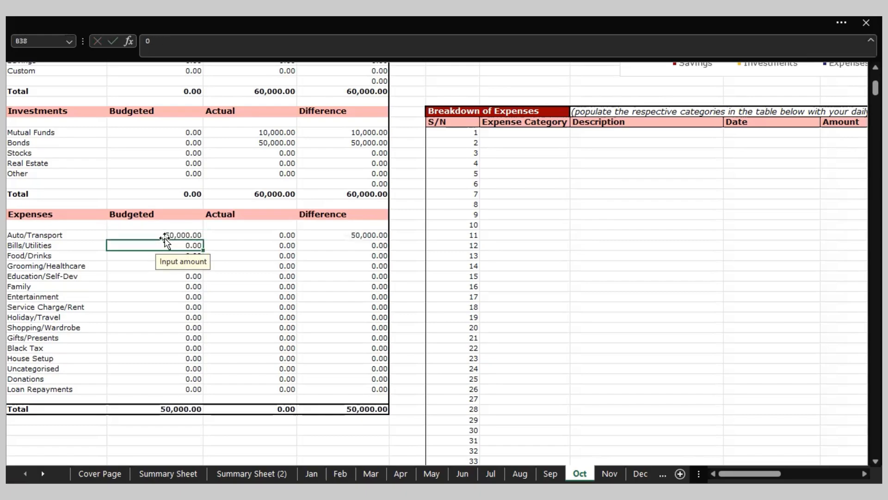
Step: Enter October's budgeted expenses as 30000 for Bills/Utilities, 50000 for Food/Drinks and 10000 for Grooming/Healthcare
text(30000)
key(Return)
text(50000)
key(Return)
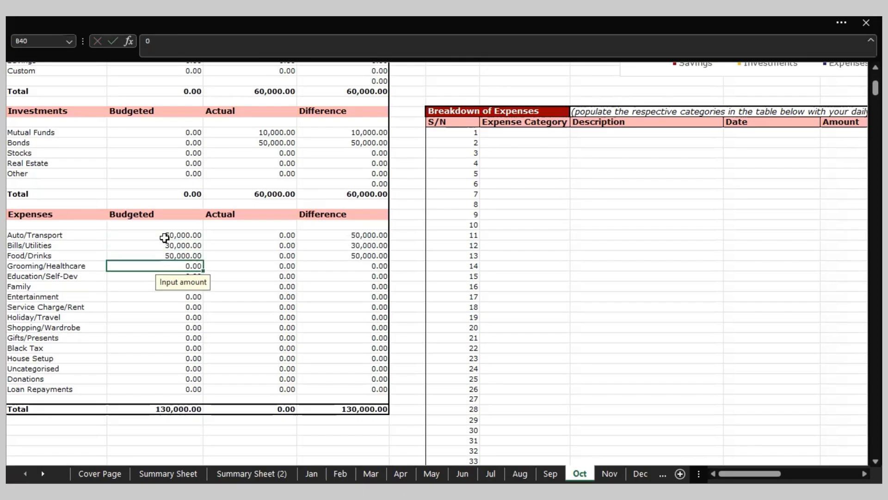
text(10000)
key(Return)
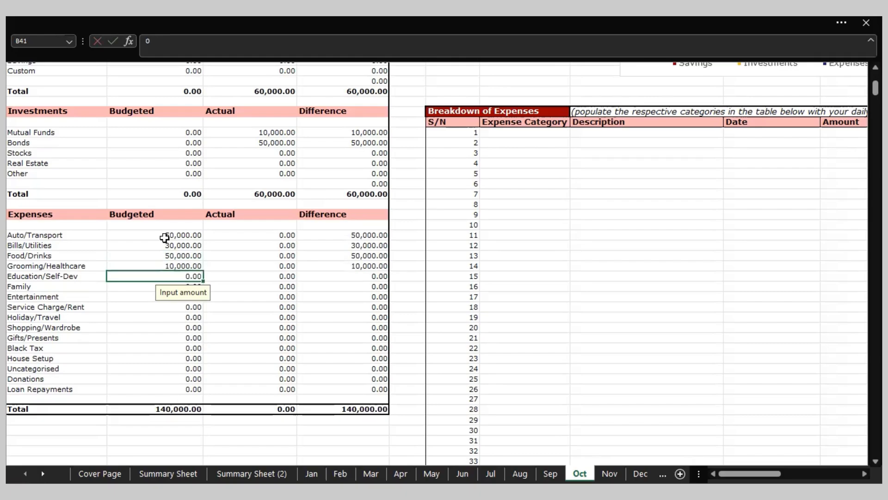
Step: Set the budgeted Entertainment expense to 4000 and the budgeted Holiday/Travel expense to 20,000
key(Return)
key(Return)
text(4000)
key(Return)
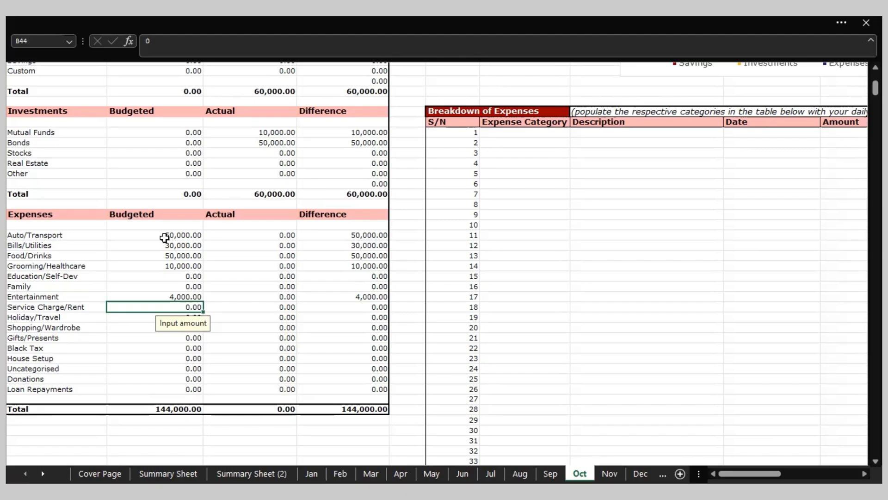
key(Return)
key(Return)
key(Return)
key(Up)
key(Up)
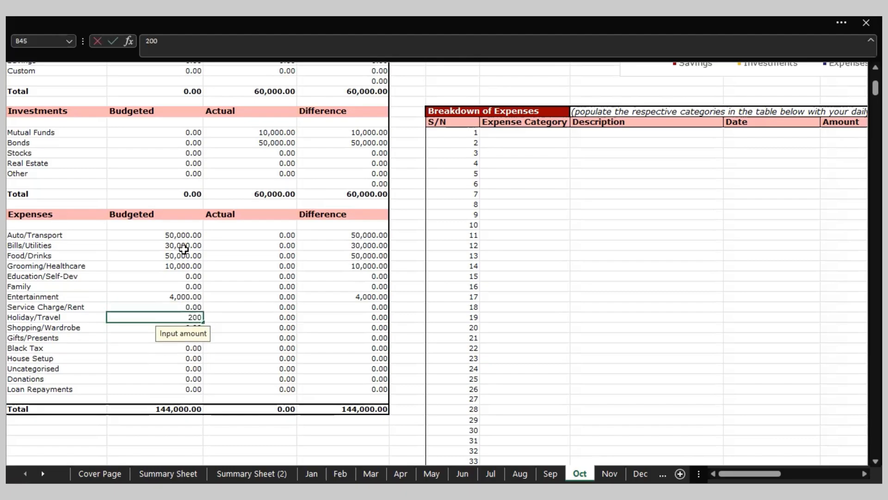
key(Return)
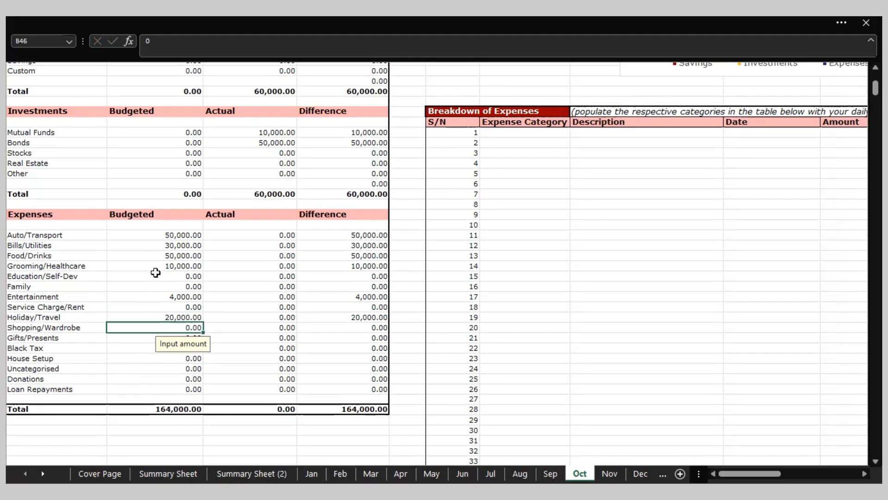
click(150, 361)
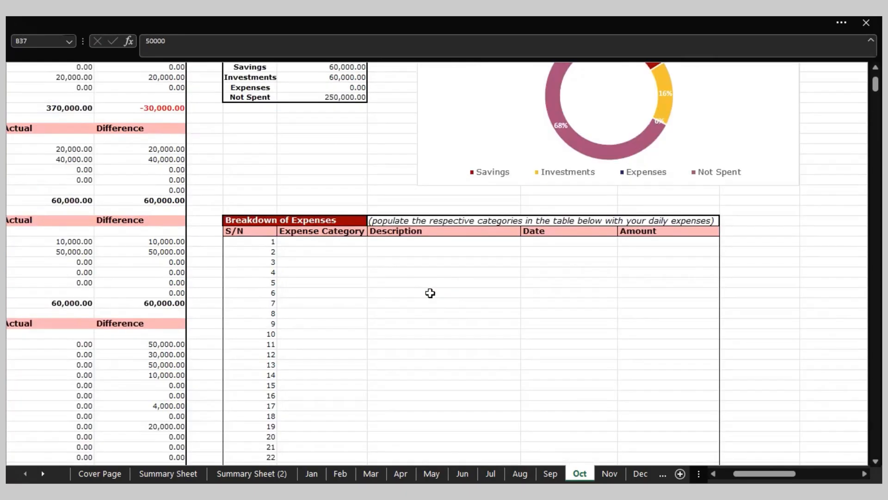
Step: Record the first entry in Breakdown of Expenses as Auto/Transport, "uber to the airport", 20 Oct 2022, amount 4000
click(344, 240)
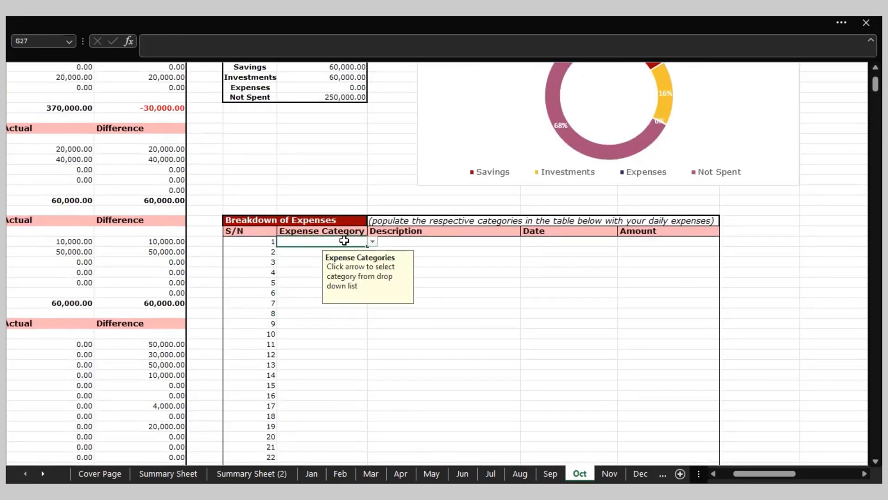
click(373, 242)
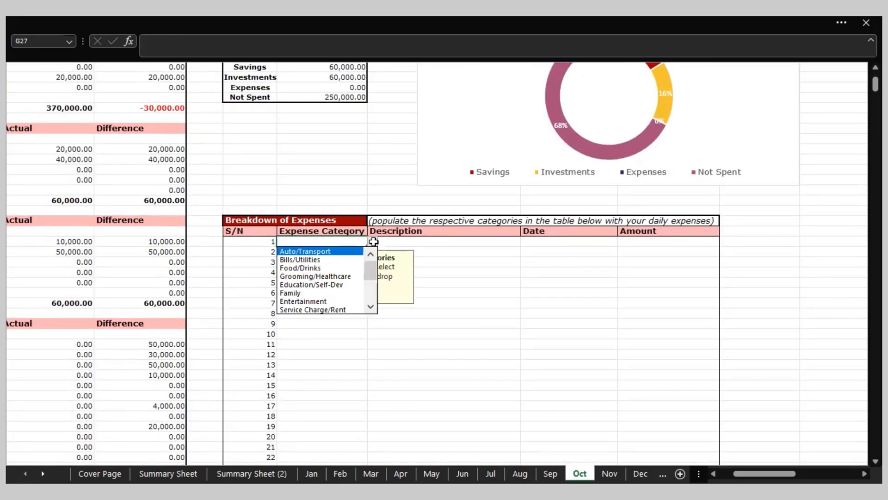
click(307, 252)
click(407, 240)
text(uber to the airport)
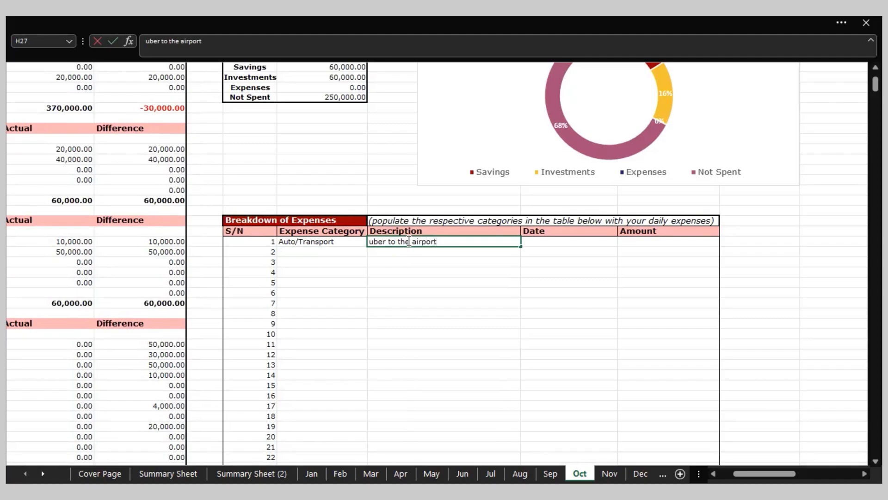
key(Tab)
text(20 cot)
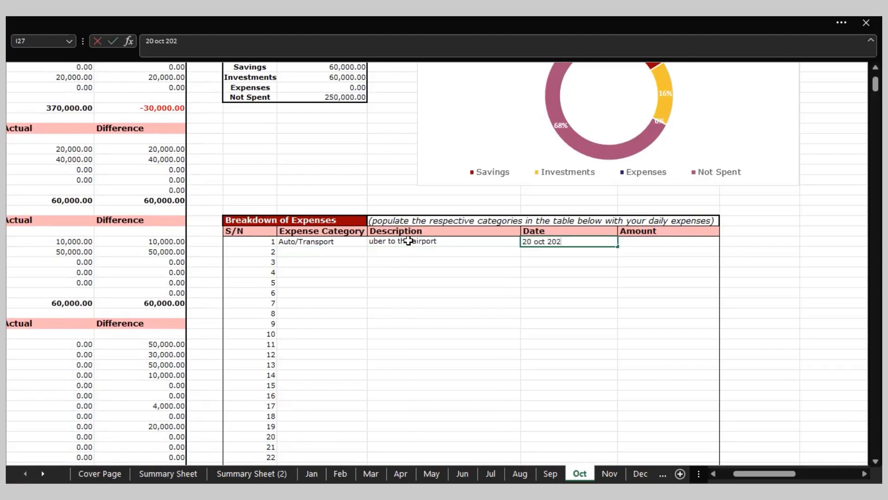
key(Tab)
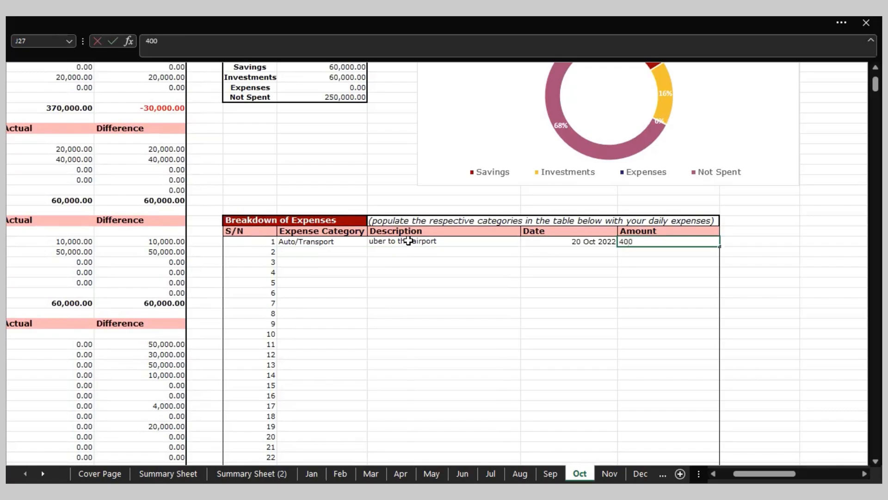
key(Return)
Step: Check the first expense entry's amount against the formulas for Auto/Transport's actual amount and difference
click(661, 242)
scroll(480, 295, left, 5)
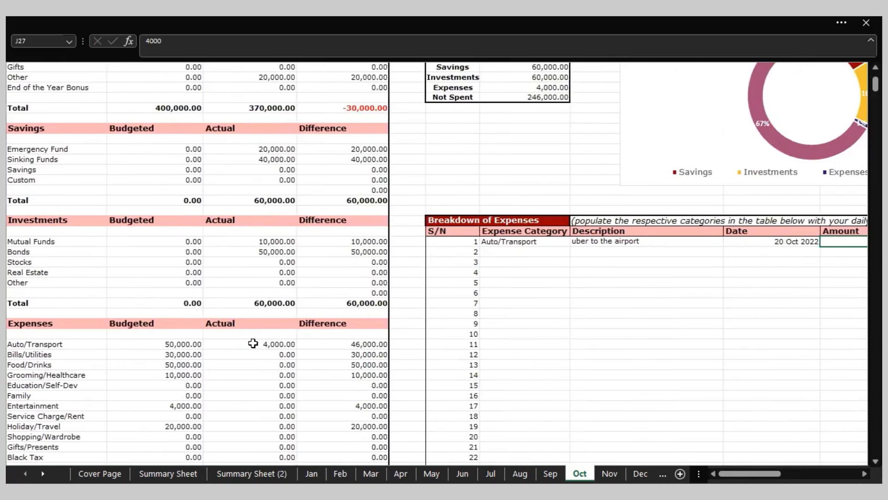
click(253, 343)
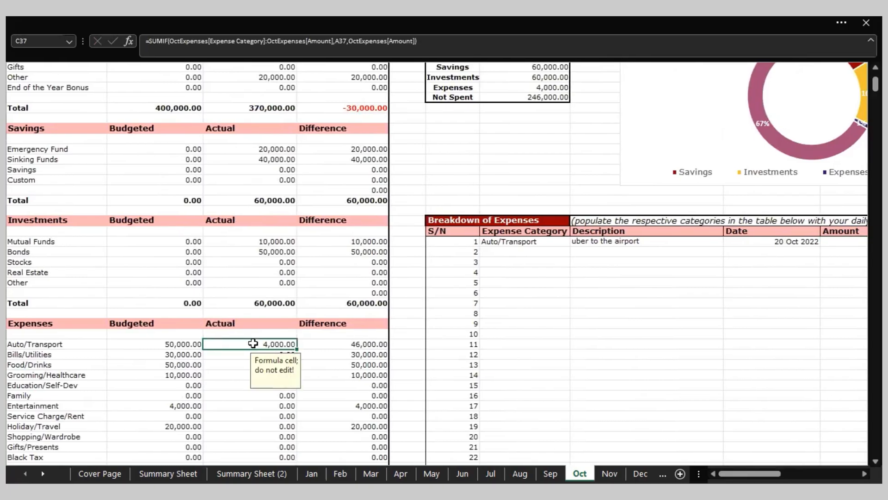
click(324, 341)
Step: Record the second entry in Breakdown of Expenses as Food/Drinks, "eating out with babe", 19 Oct 2022, amount 100000
scroll(424, 208, right, 3)
scroll(424, 208, down, 2)
click(405, 195)
click(448, 197)
click(375, 223)
click(481, 197)
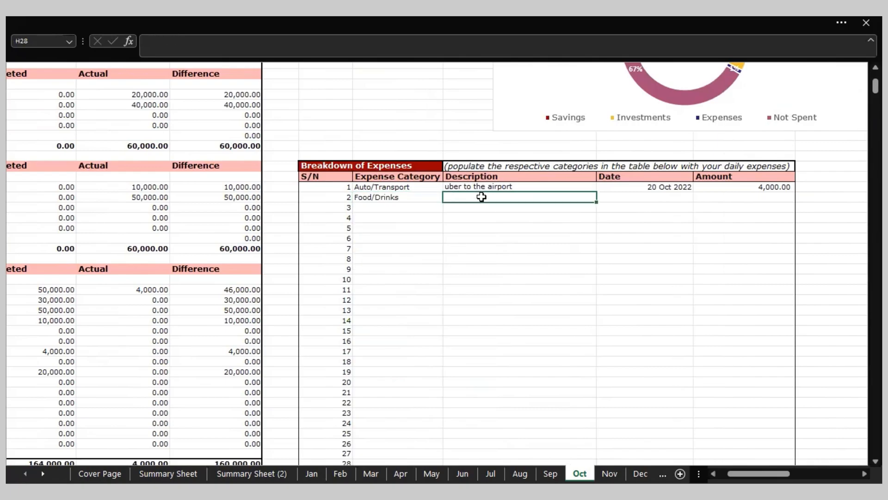
text(eating out with babe)
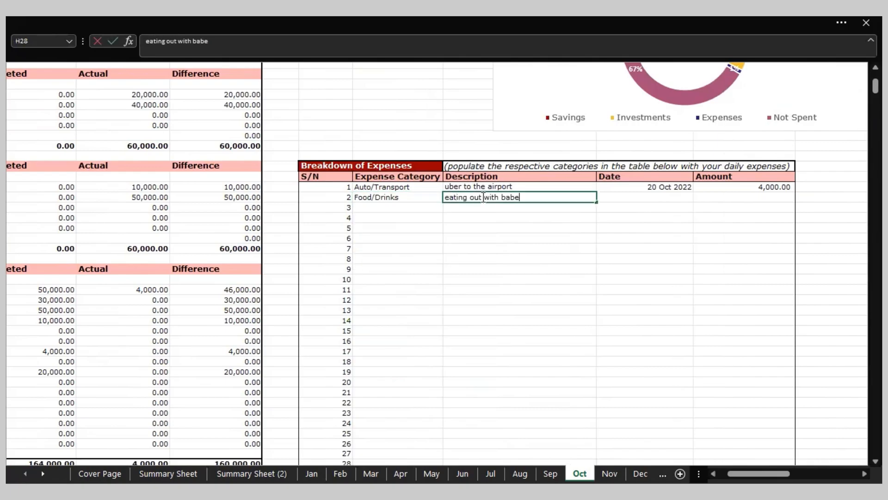
key(Tab)
text(19 oct 2022)
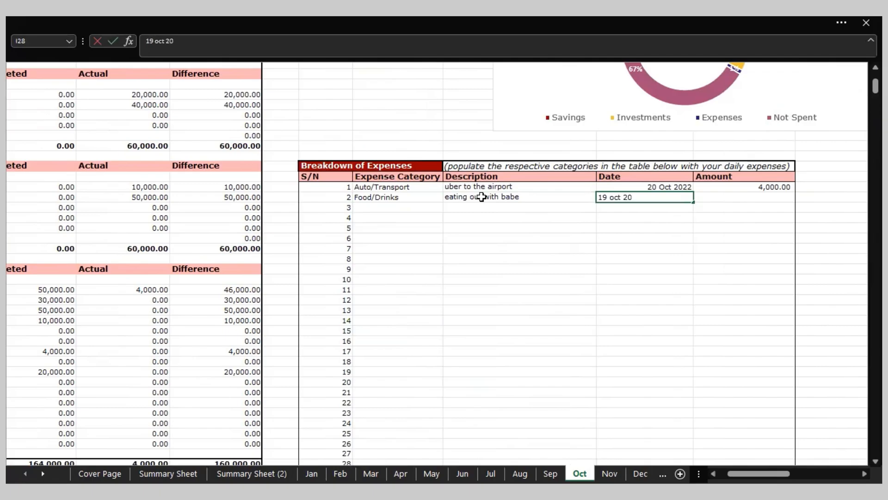
key(Tab)
text(100000)
key(Return)
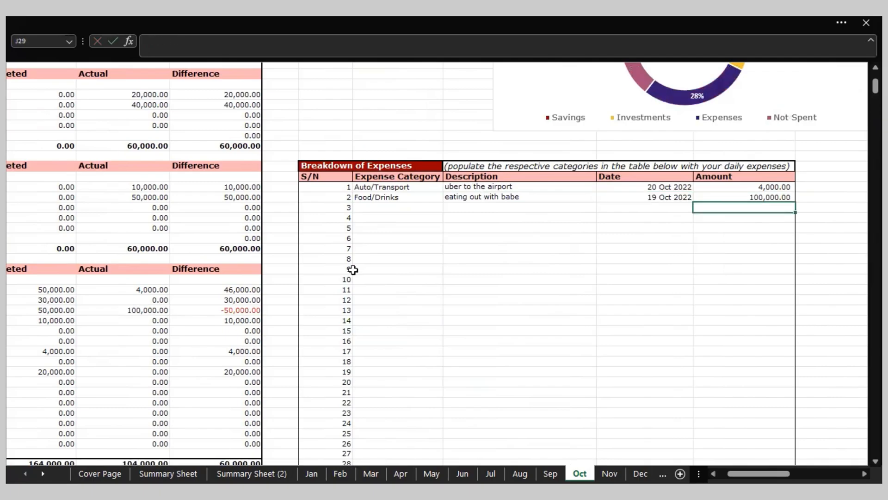
Step: Inspect the actual amount and difference for Food/Drinks in the October Expenses section
scroll(323, 287, left, 3)
click(259, 311)
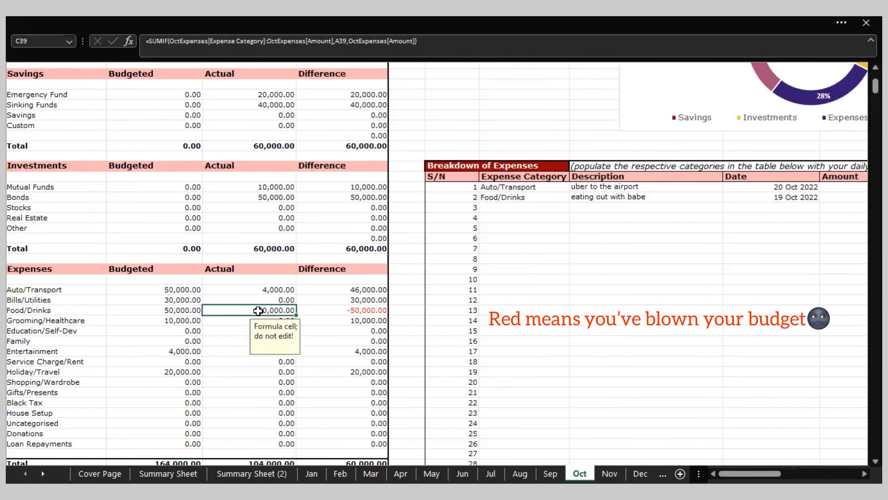
click(319, 310)
Step: Set the category of the third entry in Breakdown of Expenses to Bills/Utilities
scroll(209, 243, down, 2)
click(522, 149)
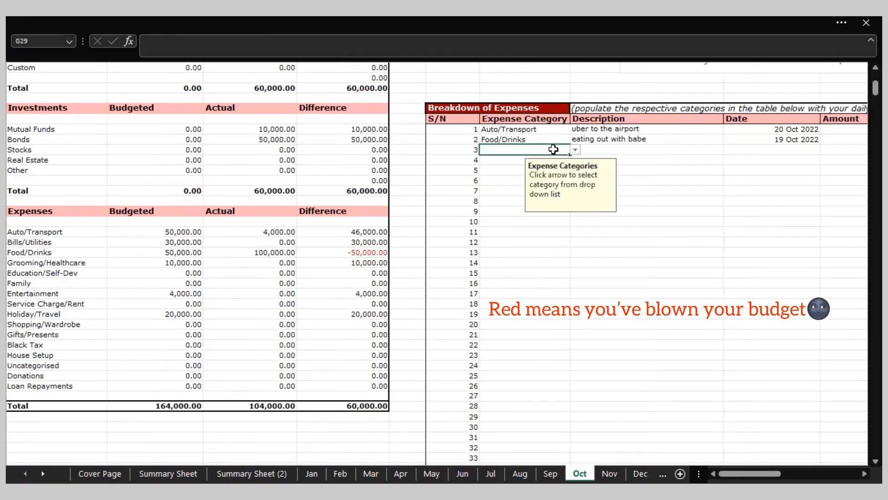
click(575, 149)
click(525, 168)
scroll(650, 163, right, 3)
scroll(416, 208, left, 3)
Step: Examine the October Outflow chart's data series, the summary's Not Spent formula and the October budget sections
scroll(256, 280, up, 7)
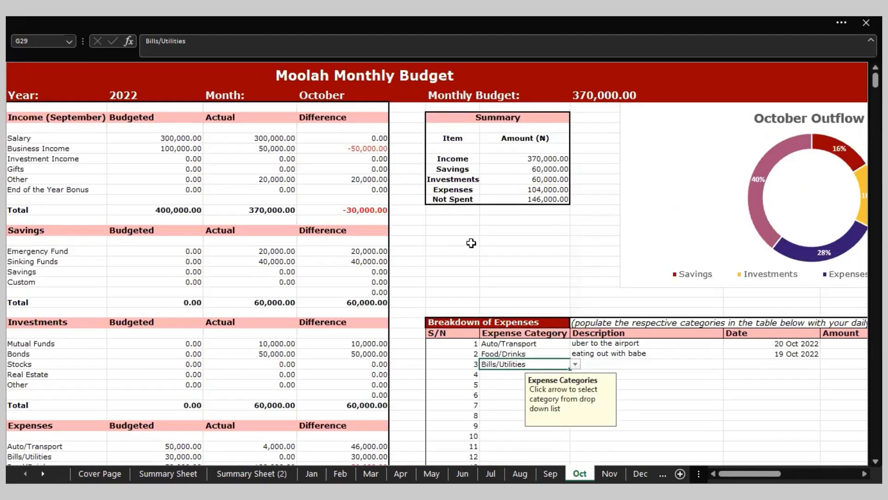
scroll(470, 243, right, 3)
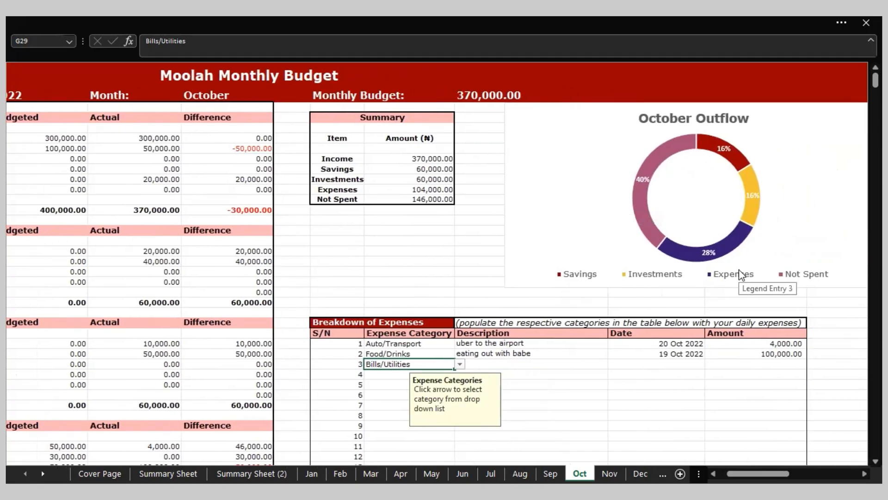
click(638, 180)
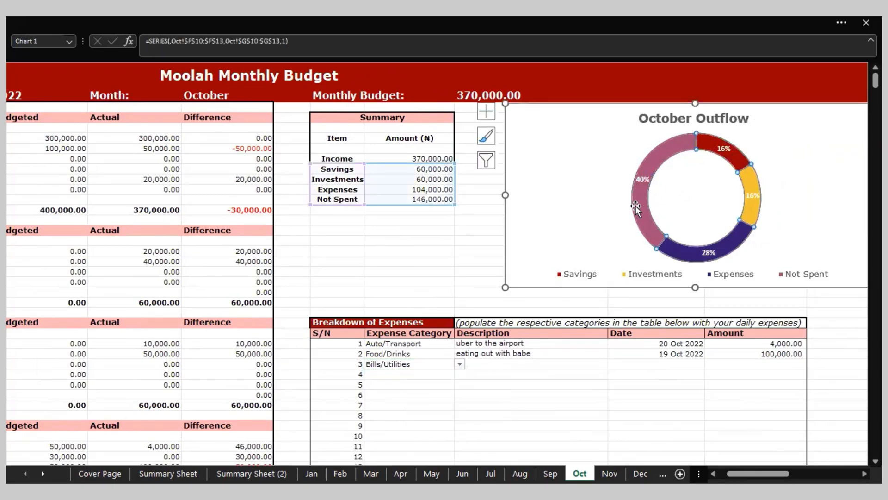
click(377, 148)
click(394, 198)
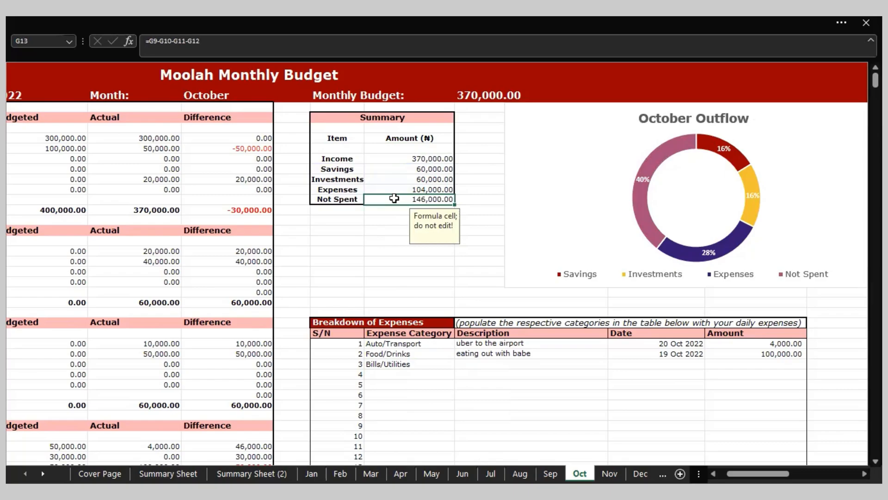
scroll(371, 252, left, 2)
scroll(371, 253, down, 5)
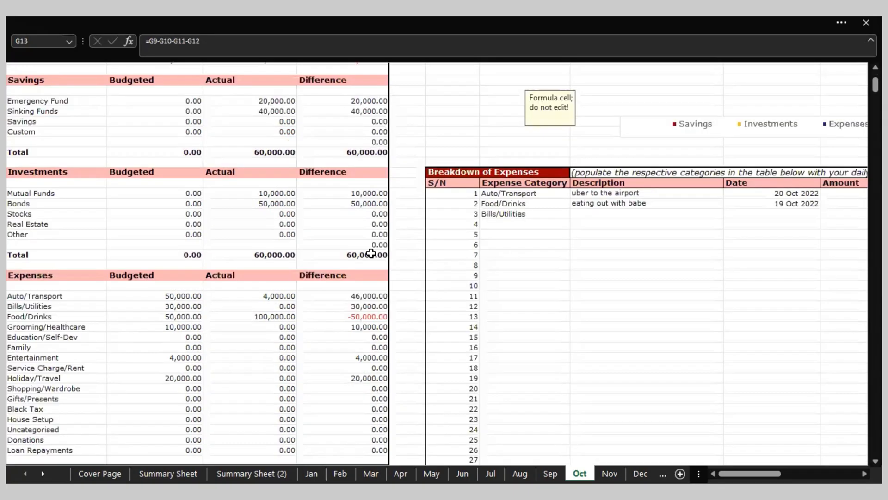
scroll(371, 253, up, 5)
scroll(456, 263, down, 4)
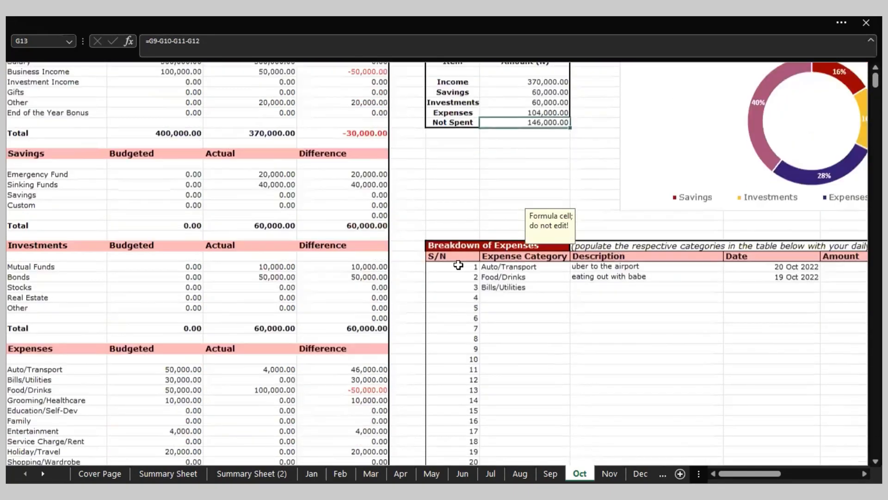
Step: Review October's expense entries and Expenses section, and examine the Summary Sheet's 2022 totals, category breakdowns, Annual Summary chart and Yearly Performance Evaluation
scroll(458, 284, right, 3)
scroll(424, 297, down, 3)
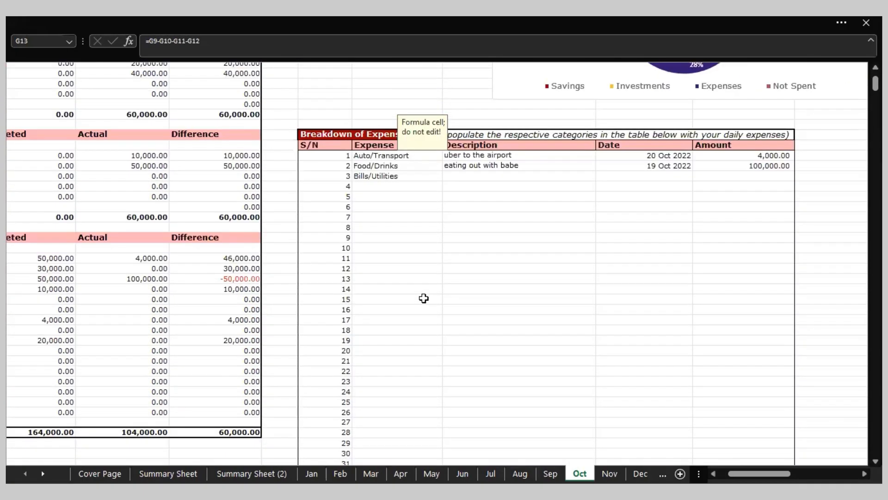
scroll(424, 298, left, 3)
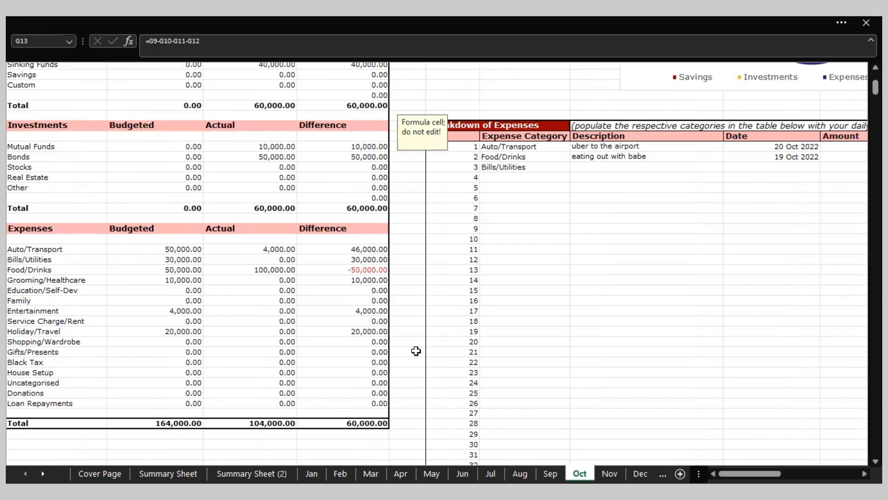
click(168, 473)
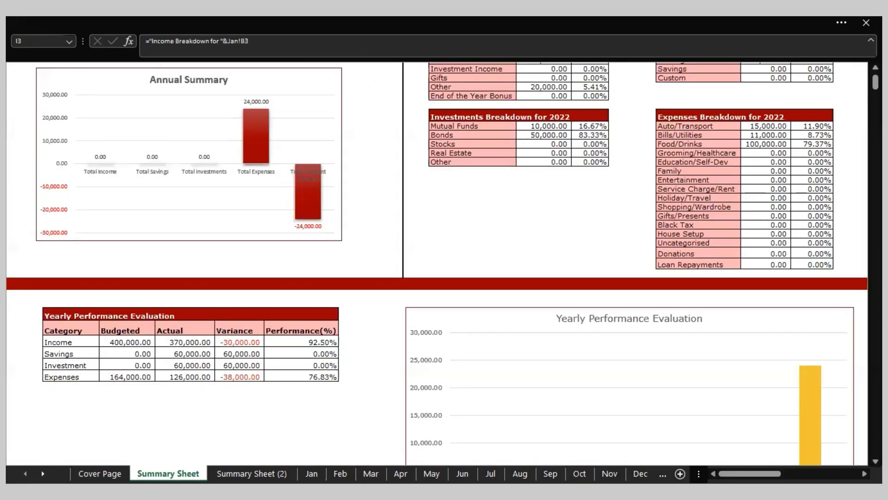
scroll(294, 278, up, 3)
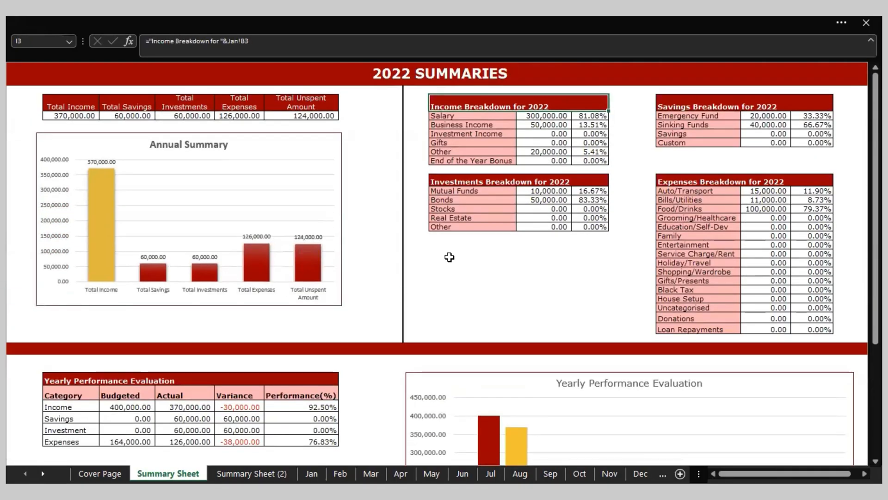
scroll(450, 256, down, 5)
scroll(449, 256, down, 2)
scroll(449, 257, up, 6)
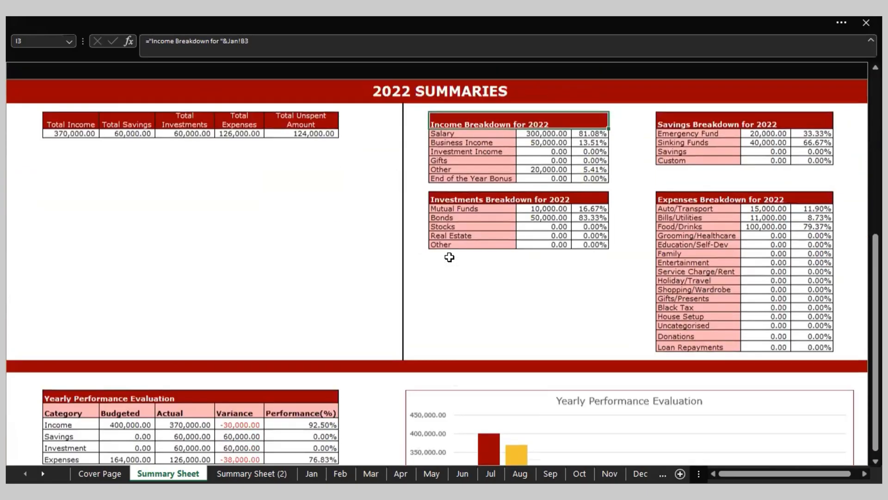
scroll(449, 257, down, 1)
scroll(449, 256, up, 1)
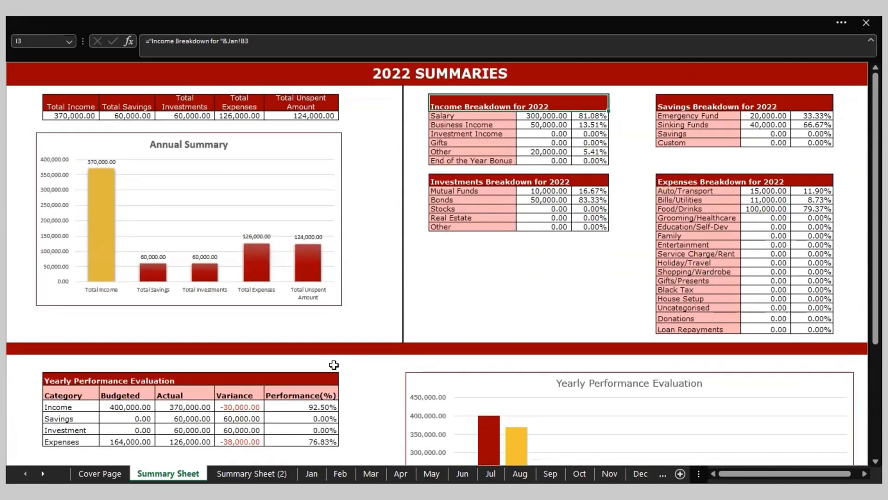
key(alt+Tab)
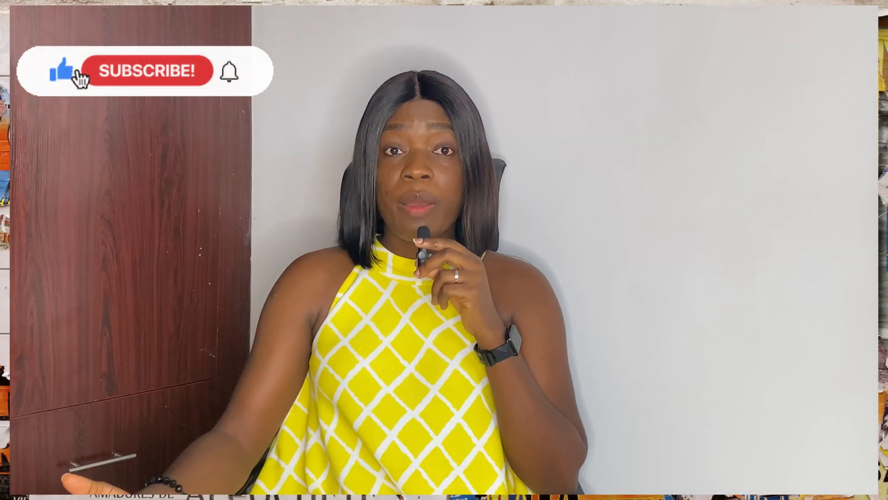